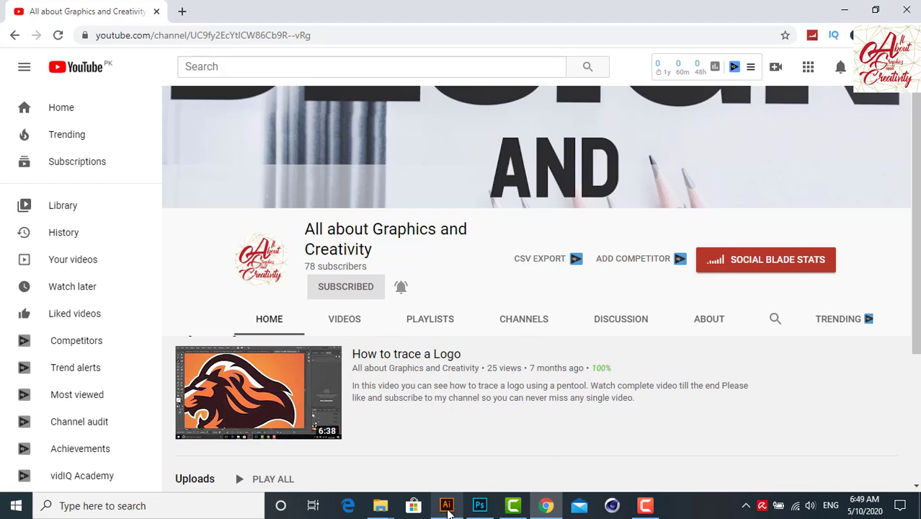
Switch to Illustrator and examine the pop-art reference image with its four speech bubbles on halftone backgrounds.
left_click(447, 507)
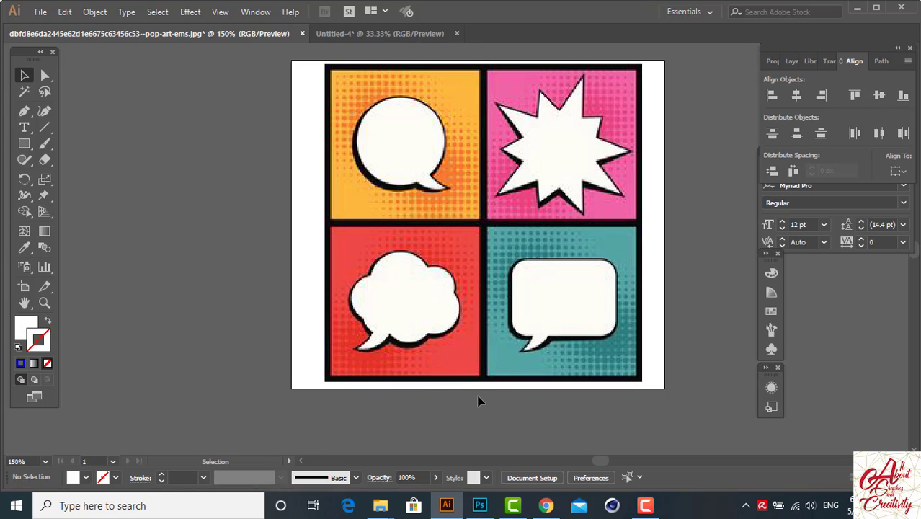
scroll(459, 383, "up", 1)
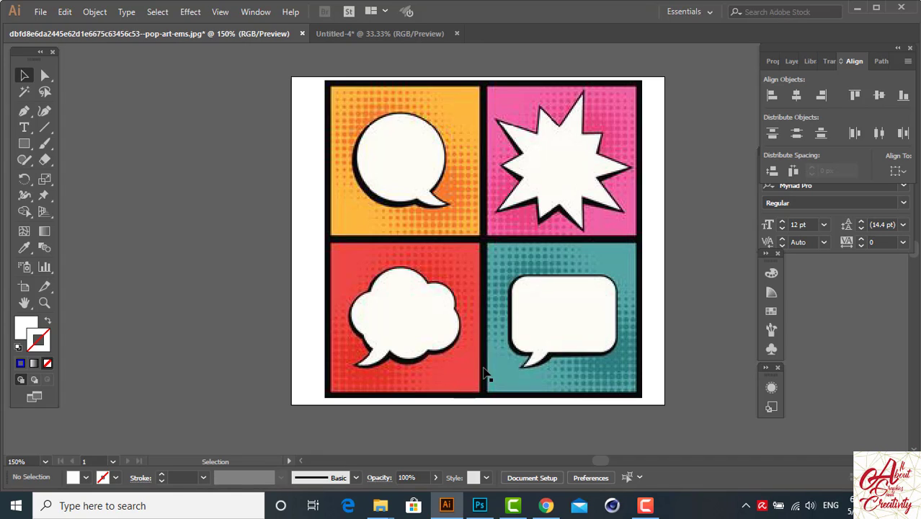
scroll(455, 281, "up", 1)
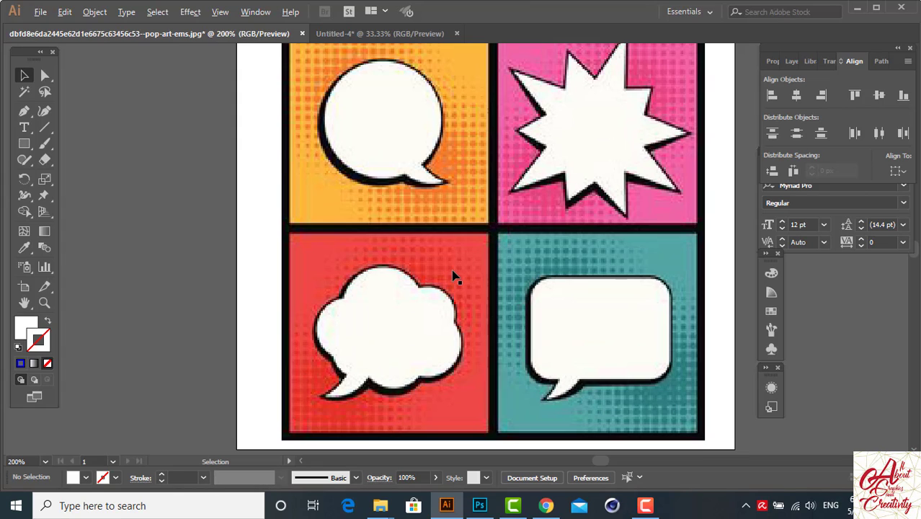
scroll(454, 277, "up", 1)
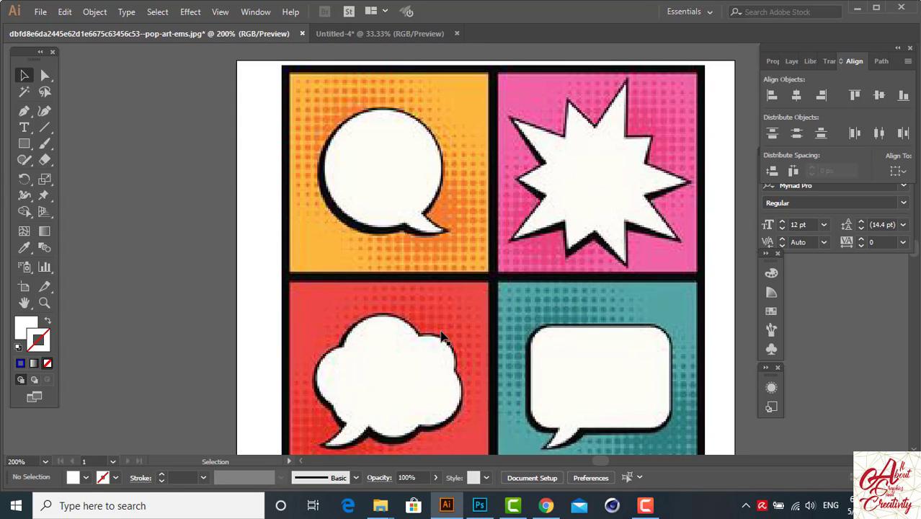
scroll(445, 336, "down", 1)
scroll(445, 336, "down", 1)
scroll(443, 337, "down", 1)
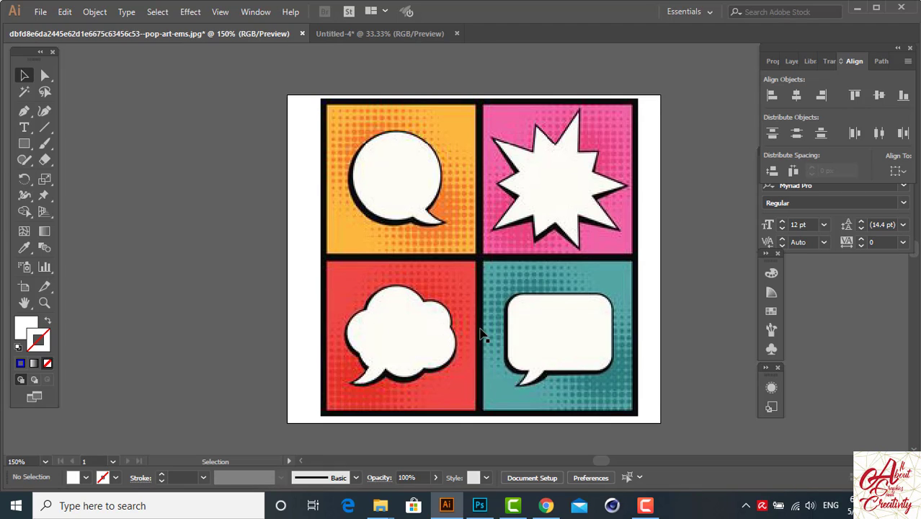
scroll(482, 336, "down", 1)
scroll(481, 336, "down", 1)
scroll(482, 335, "up", 2)
scroll(461, 264, "down", 1)
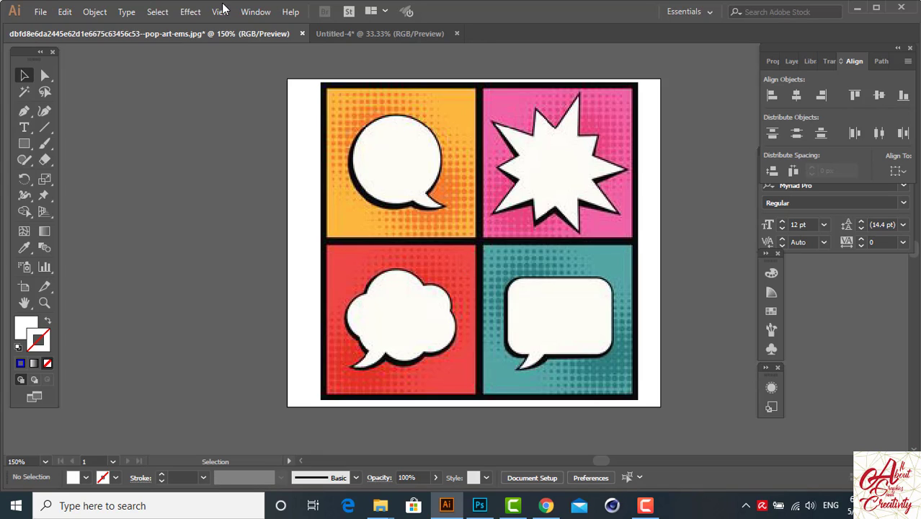
In the Untitled-4 document, move the blue dotted group from outside the artboard onto its upper area and deselect it.
left_click(393, 38)
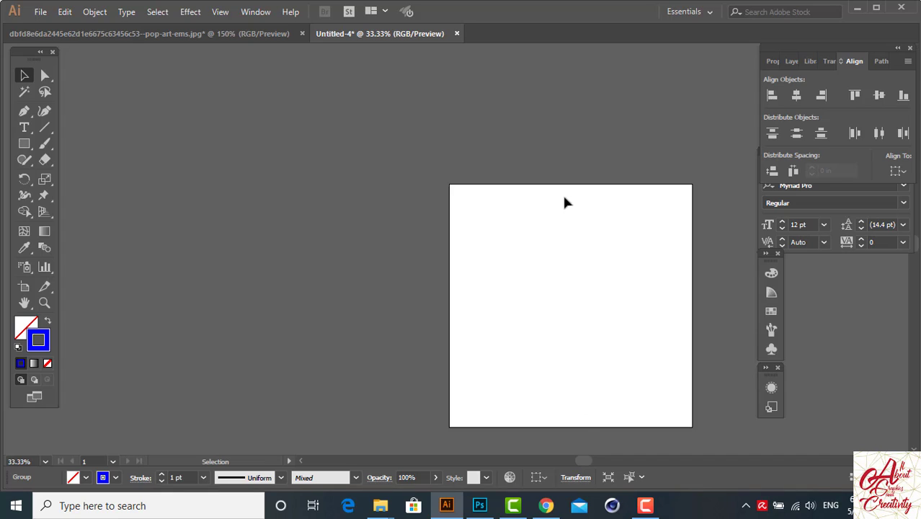
scroll(607, 307, "down", 1)
scroll(608, 307, "down", 3)
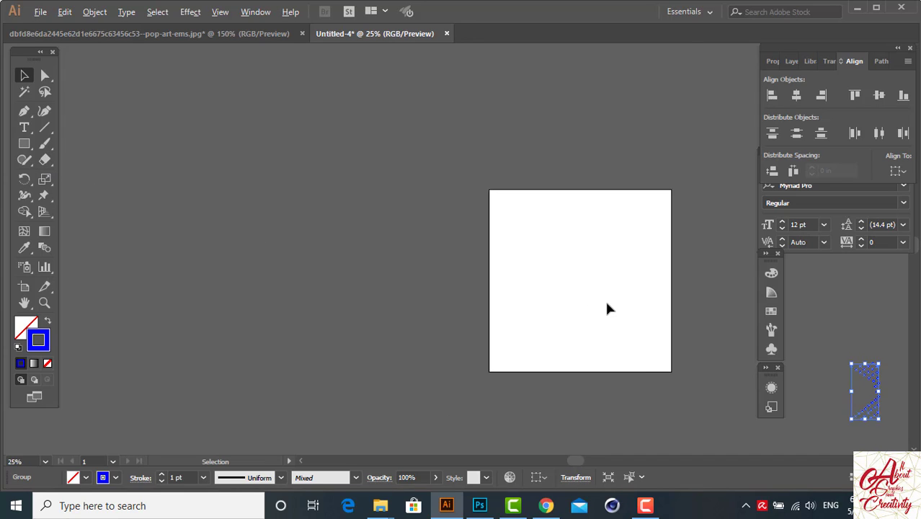
scroll(587, 342, "up", 2)
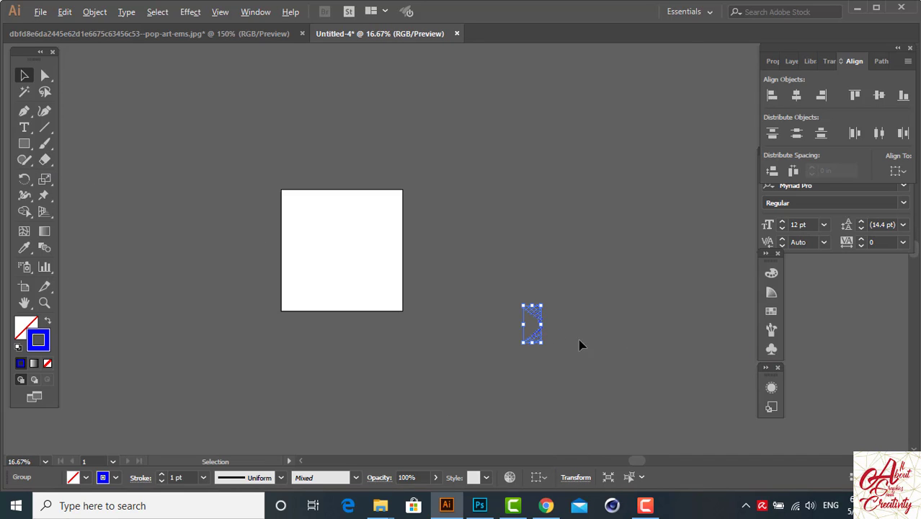
left_click_drag(539, 317, 364, 223)
scroll(364, 224, "up", 3)
scroll(390, 274, "down", 4)
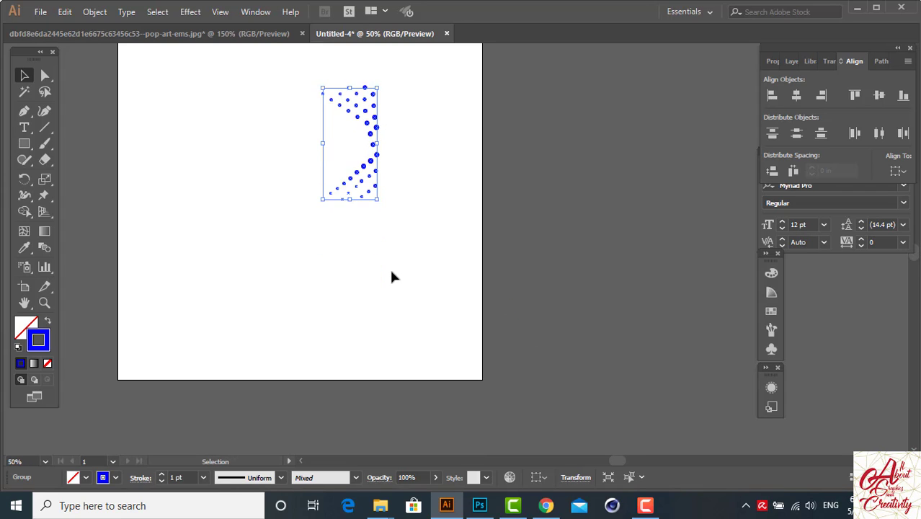
scroll(390, 274, "up", 2)
scroll(392, 271, "down", 2)
scroll(392, 271, "up", 2)
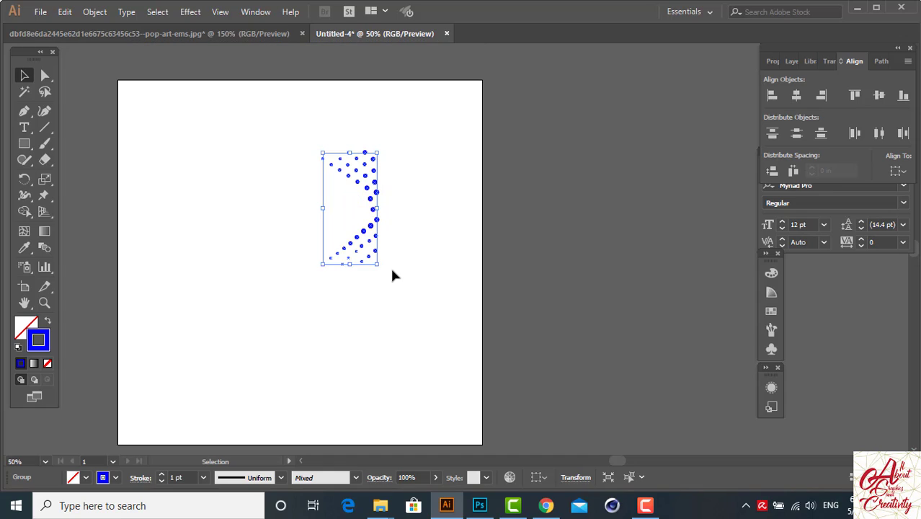
left_click(430, 195)
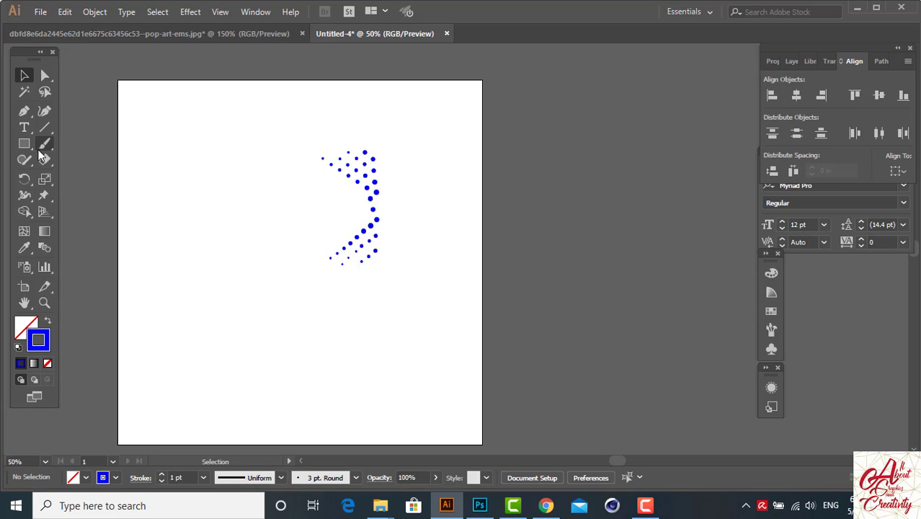
Paint a few test dots beside the dot pattern with the Touch Calligraphic brush and undo the last two.
left_click_drag(44, 144, 101, 151)
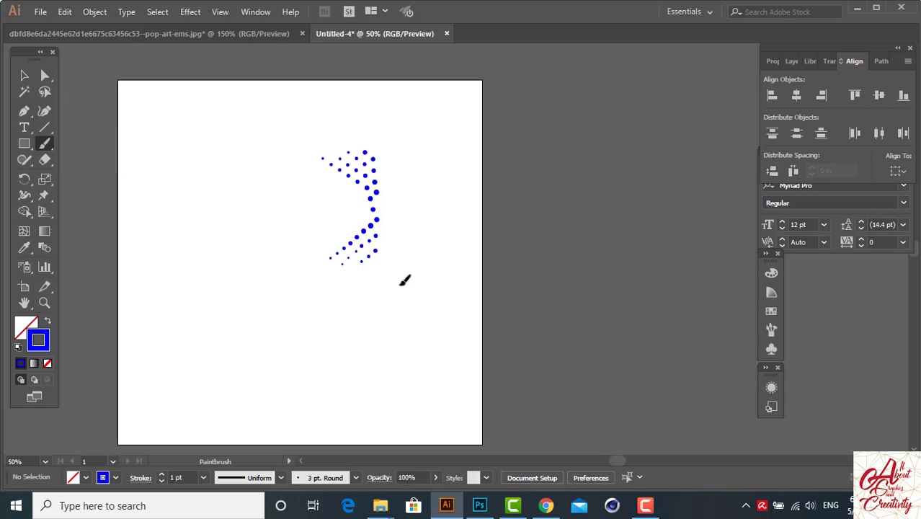
left_click(772, 330)
left_click(678, 291)
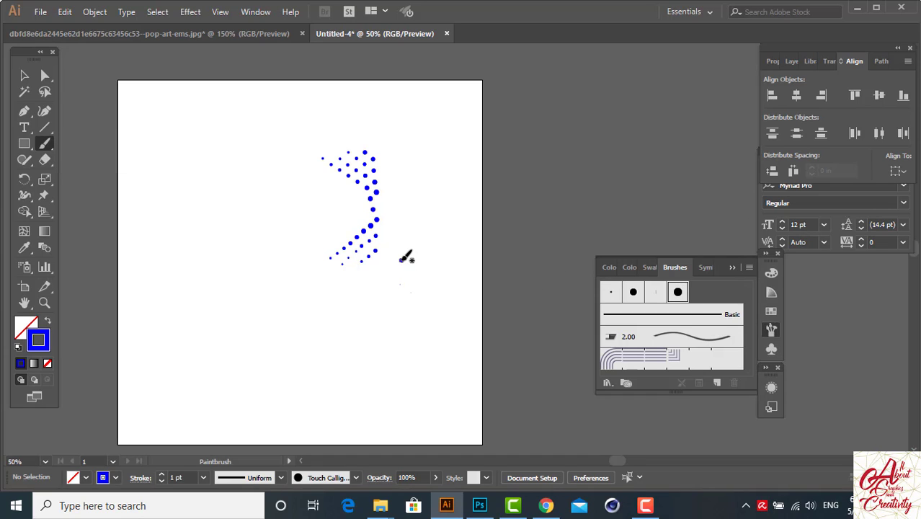
left_click(401, 260)
left_click(411, 267)
left_click(420, 285)
key("ctrl+z")
key("ctrl+z")
left_click(728, 267)
scroll(473, 251, "down", 1)
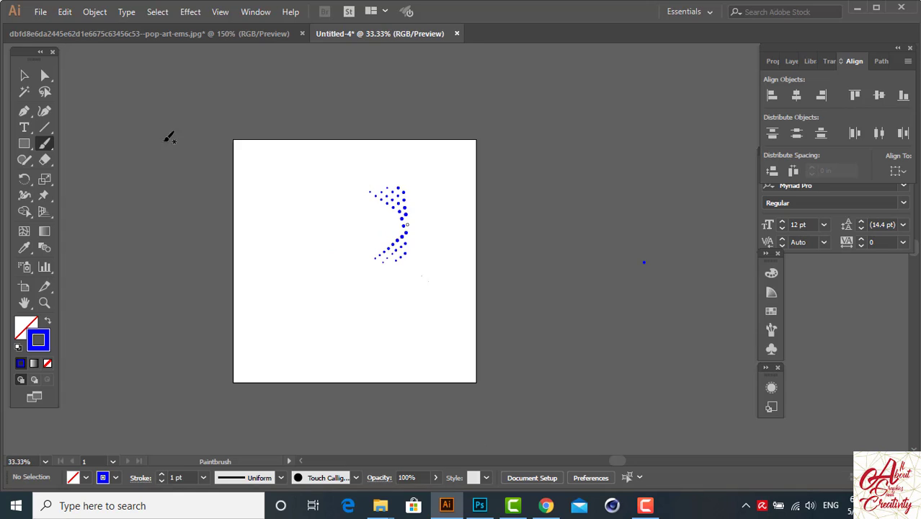
Enlarge and reposition the blue dot pattern so it spans nearly the full height of the artboard's right half.
left_click(24, 75)
left_click_drag(350, 171, 498, 386)
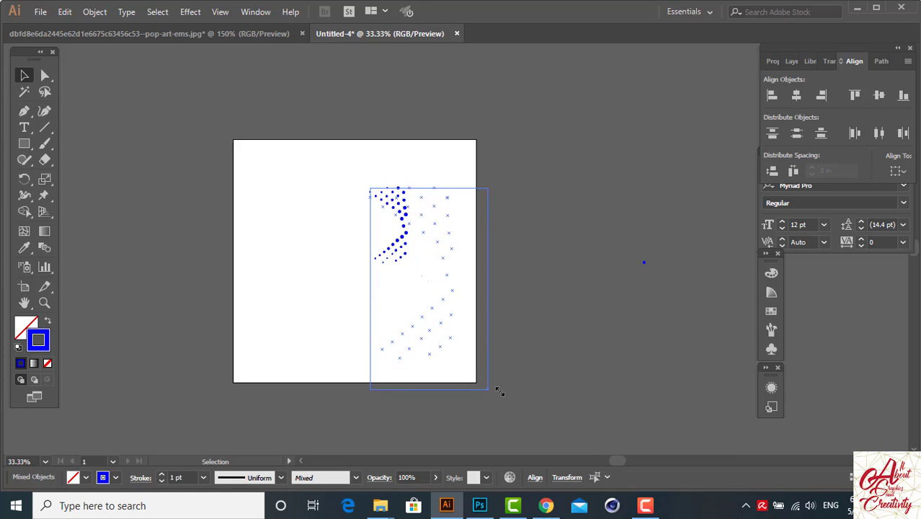
left_click(448, 328)
left_click_drag(436, 308, 413, 286)
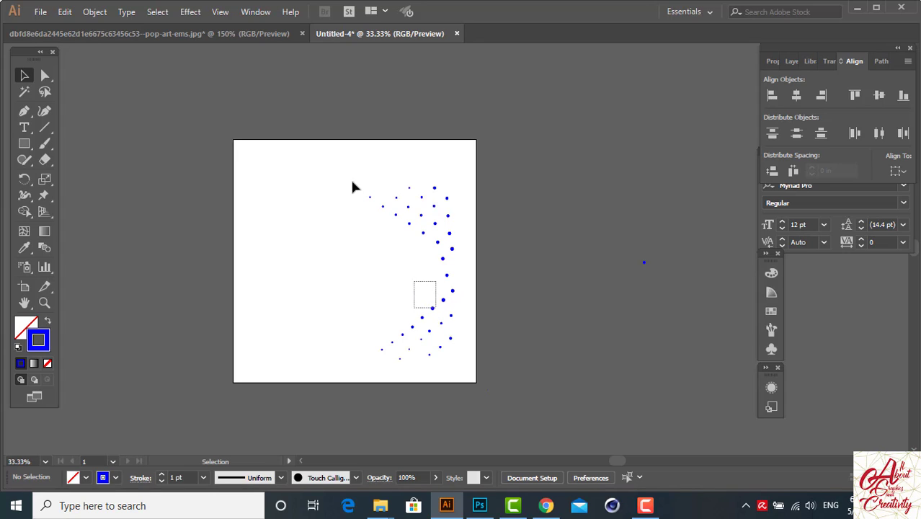
left_click_drag(336, 171, 463, 377)
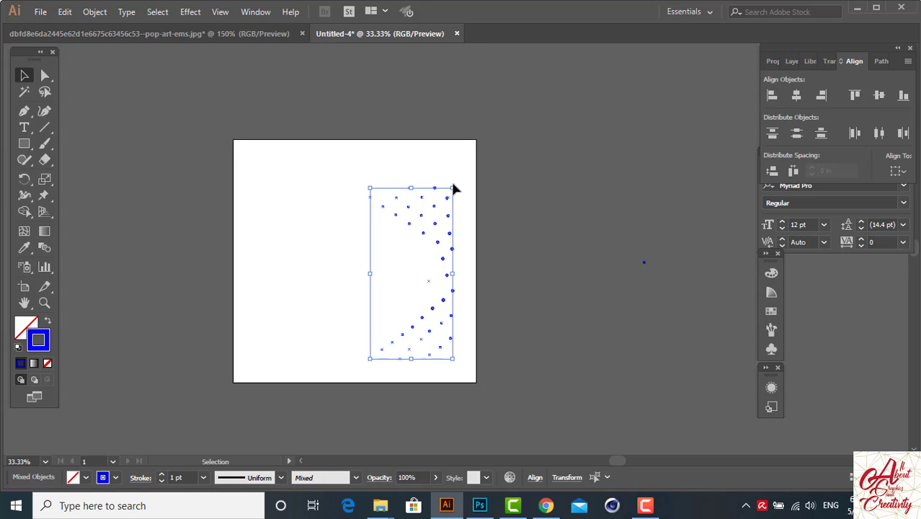
left_click_drag(453, 188, 474, 151)
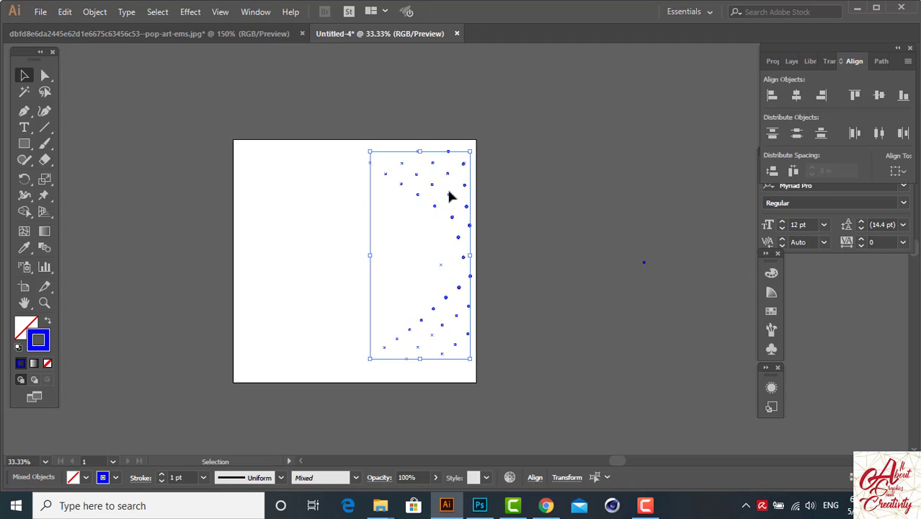
left_click_drag(448, 195, 431, 196)
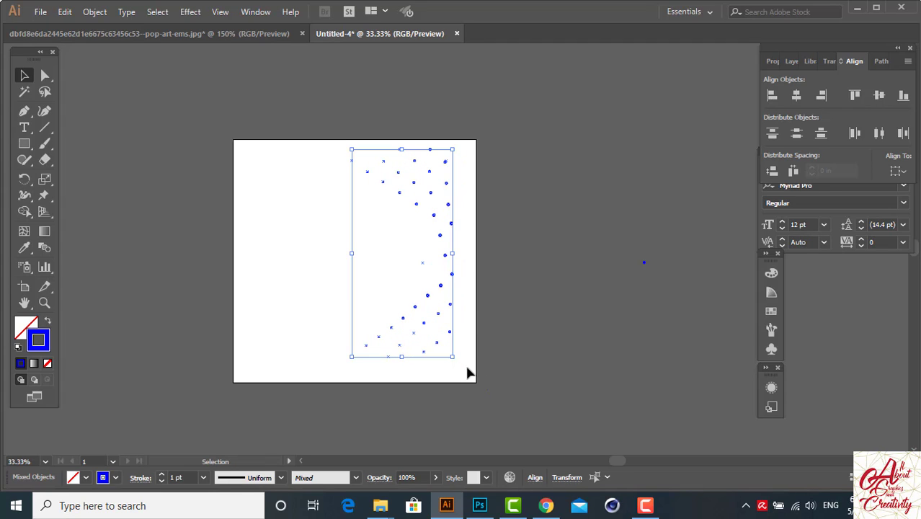
left_click_drag(454, 361, 468, 380)
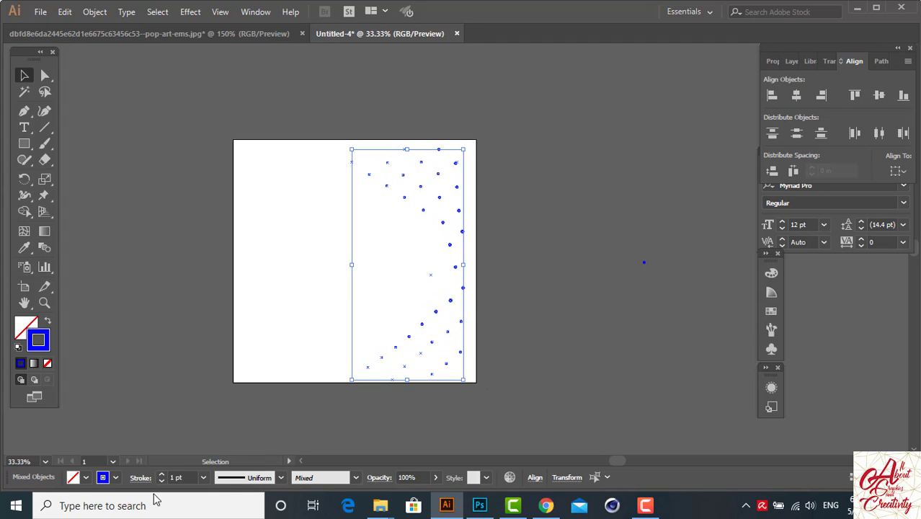
Try stroke weights of 10 pt and 4 pt on the blue dot pattern.
left_click(203, 481)
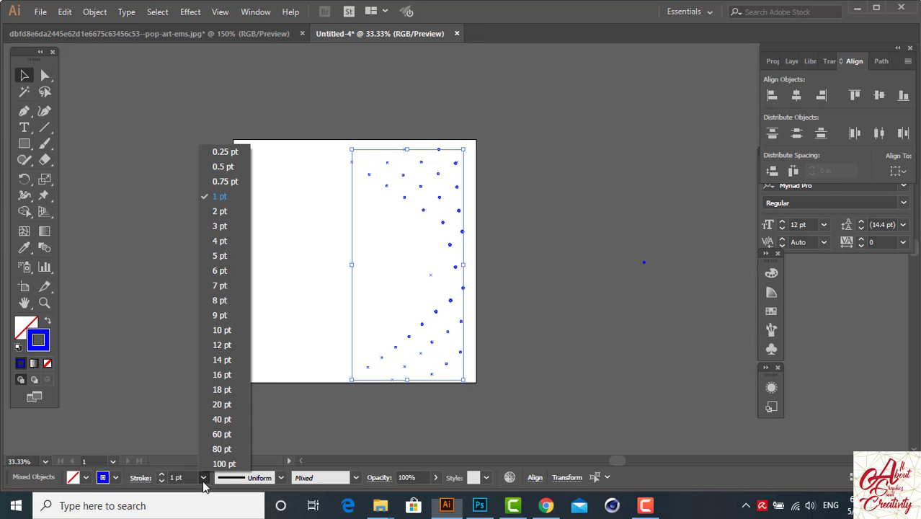
left_click(222, 329)
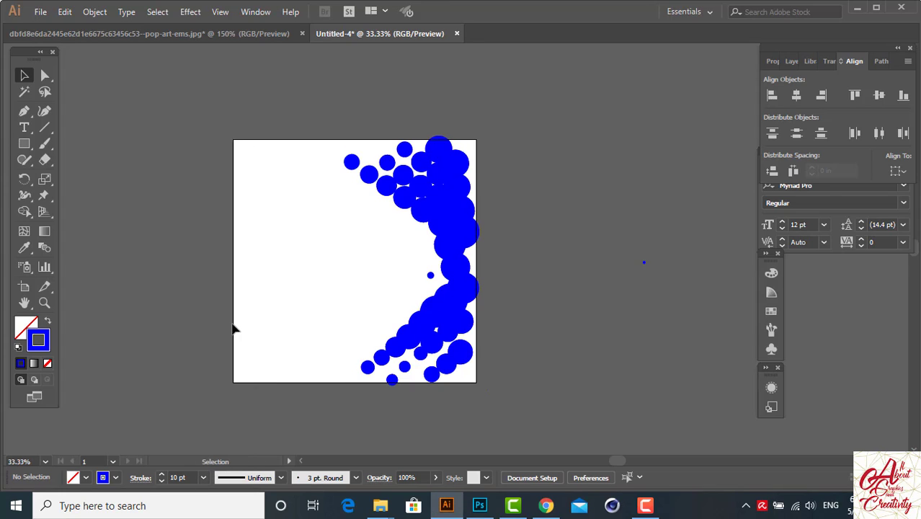
key("ctrl+z")
left_click(203, 478)
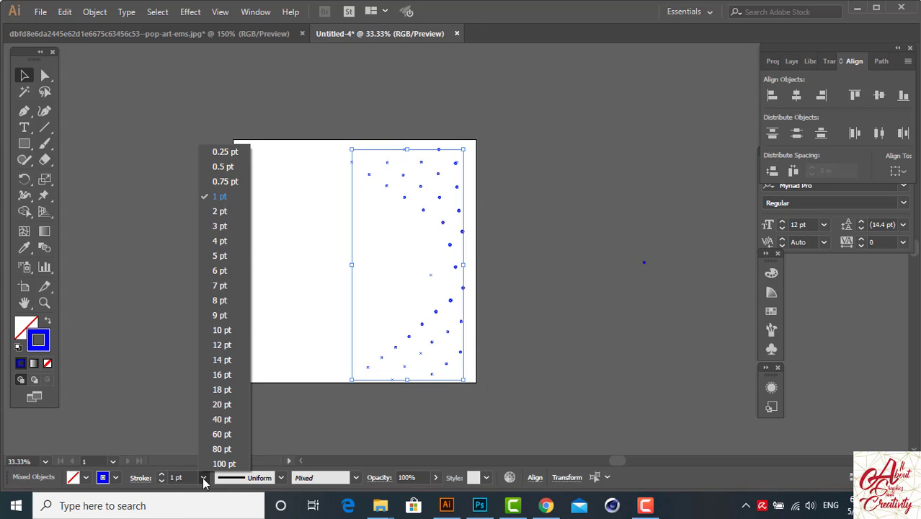
left_click(215, 240)
left_click(216, 247)
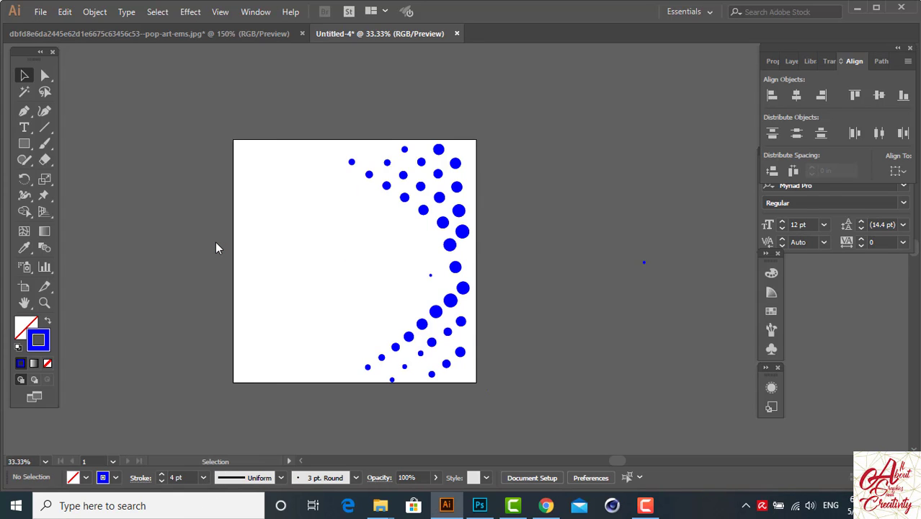
Select the whole dot pattern on the artboard and set its stroke weight to 2 pt.
mouse_move(335, 126)
left_mouse_down()
mouse_move(454, 333)
mouse_move(480, 402)
left_mouse_up()
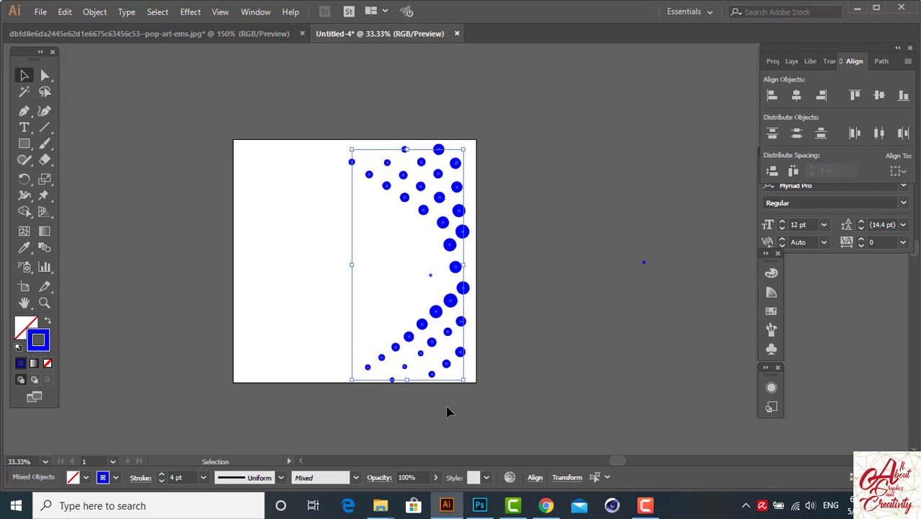
left_click(204, 478)
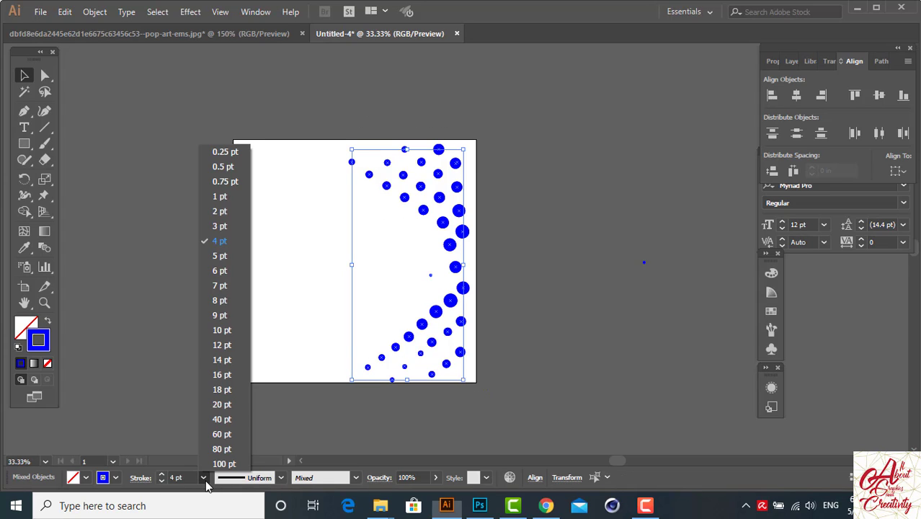
left_click(238, 213)
left_click(241, 209)
scroll(363, 280, "down", 1)
scroll(363, 280, "down", 1)
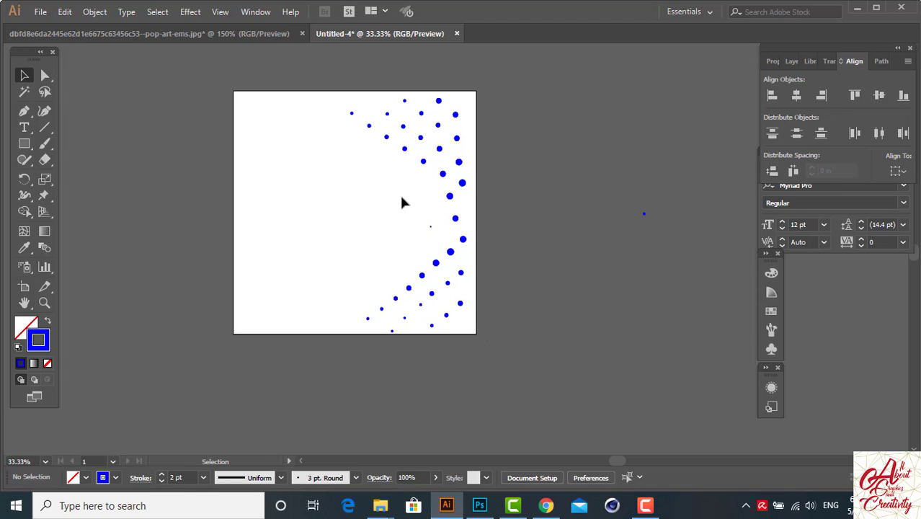
Draw an unfilled ellipse about 6.54 by 5.67 in on the artboard's left half and shift it slightly right.
left_click(24, 145)
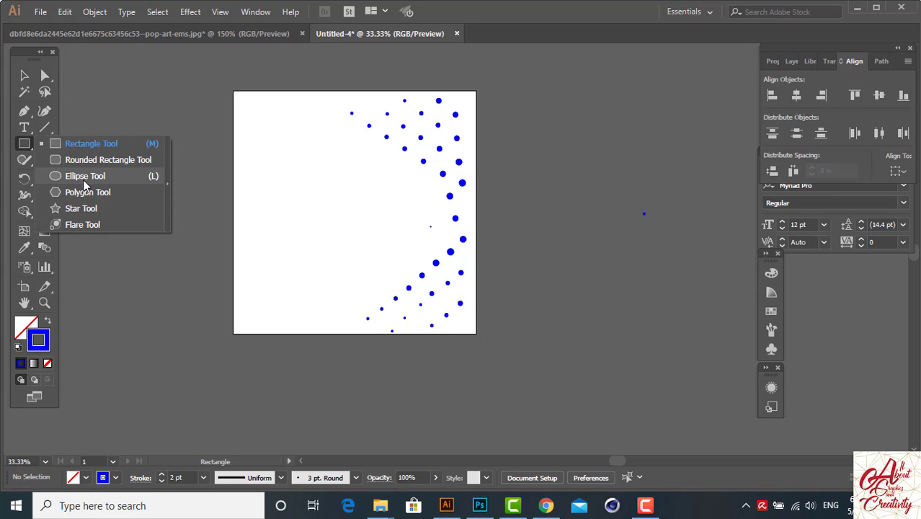
left_click(83, 180)
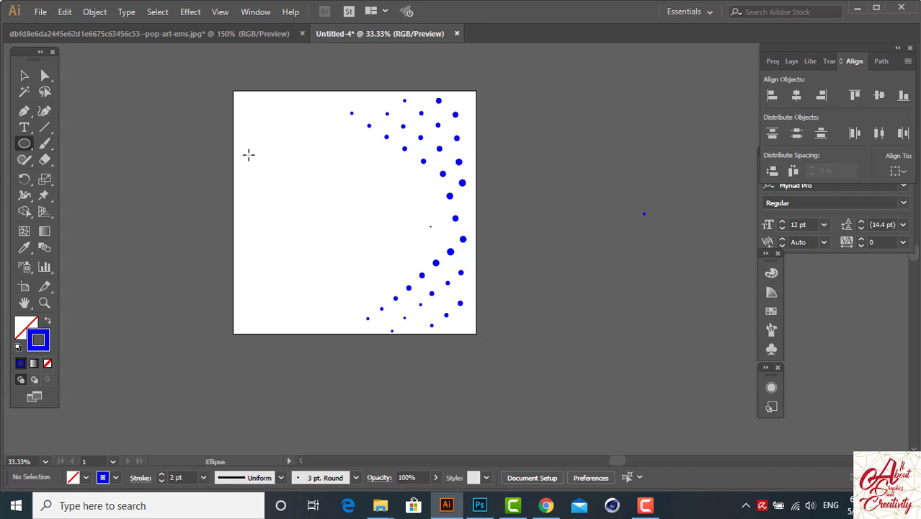
left_click_drag(249, 155, 306, 247)
left_click(505, 278)
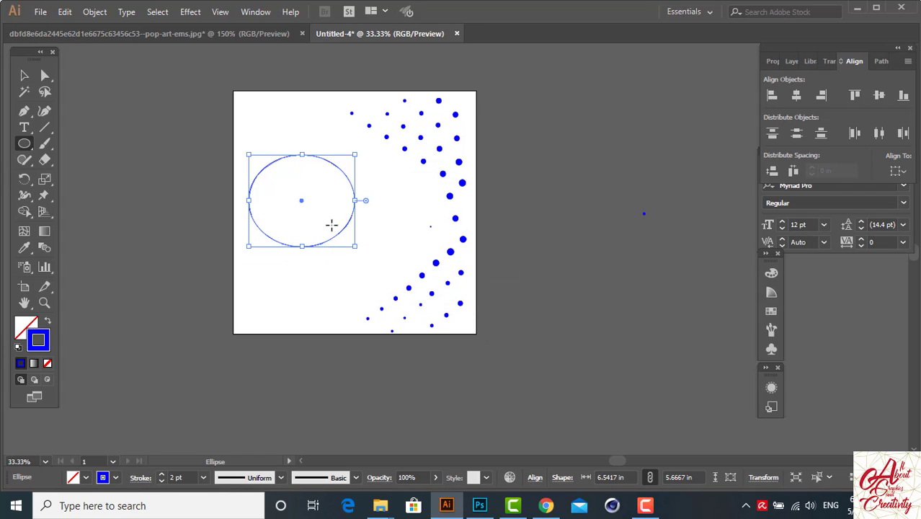
left_click(23, 77)
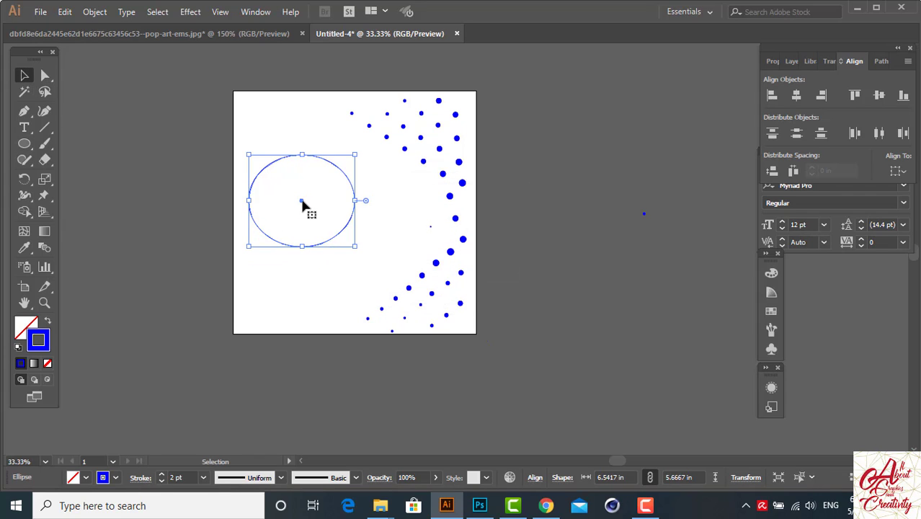
left_click_drag(302, 206, 317, 202)
scroll(351, 231, "up", 1)
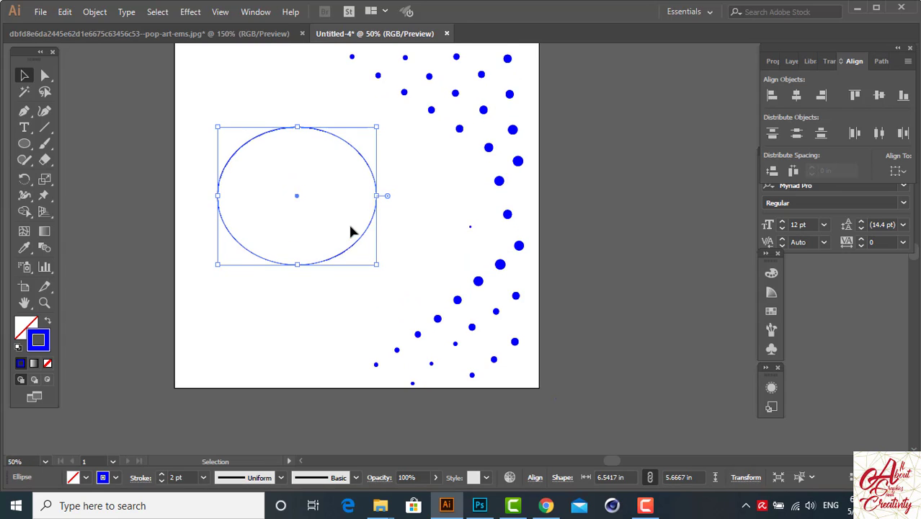
scroll(292, 173, "down", 1)
left_click(320, 184)
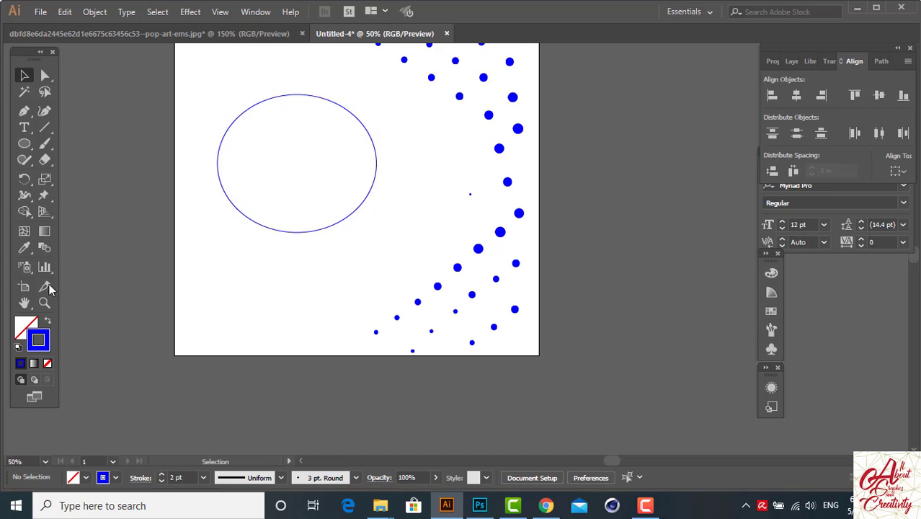
Remove the stroke from the large ellipse on the artboard and fill it with white (FFFFFF).
left_click(770, 313)
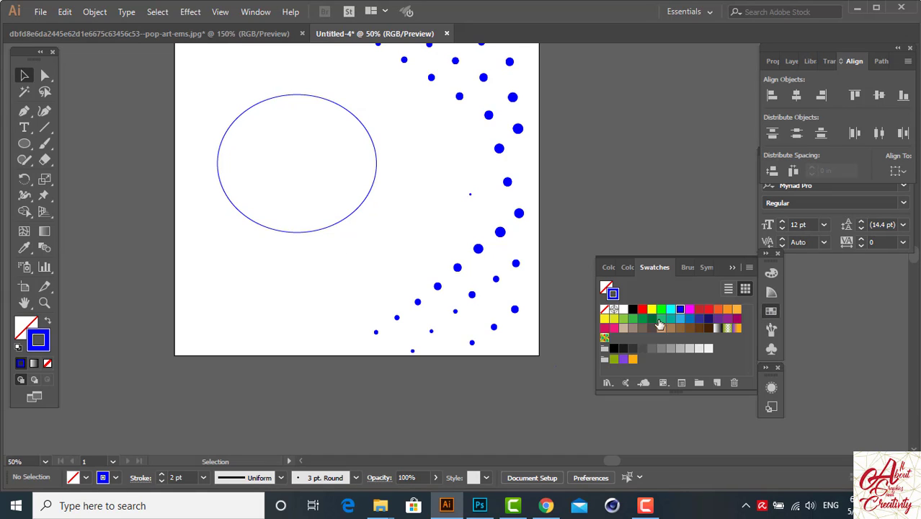
left_click(633, 311)
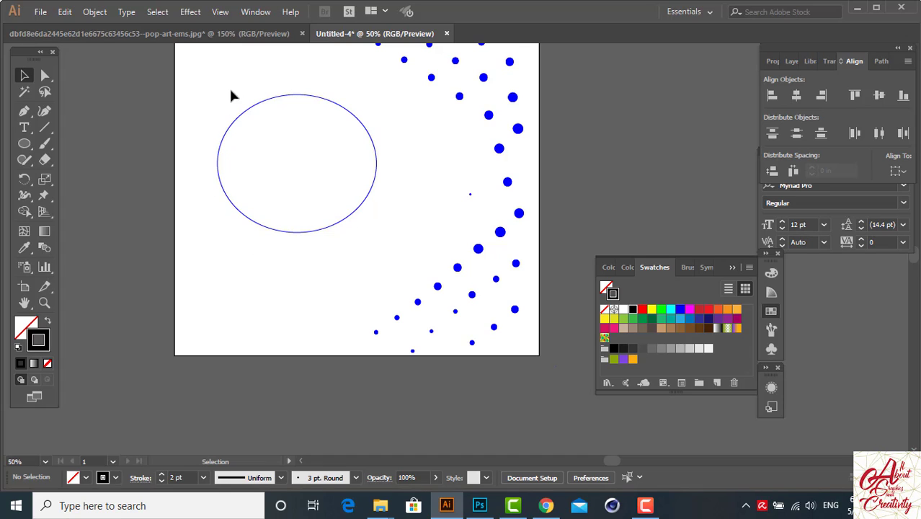
left_click_drag(230, 86, 342, 258)
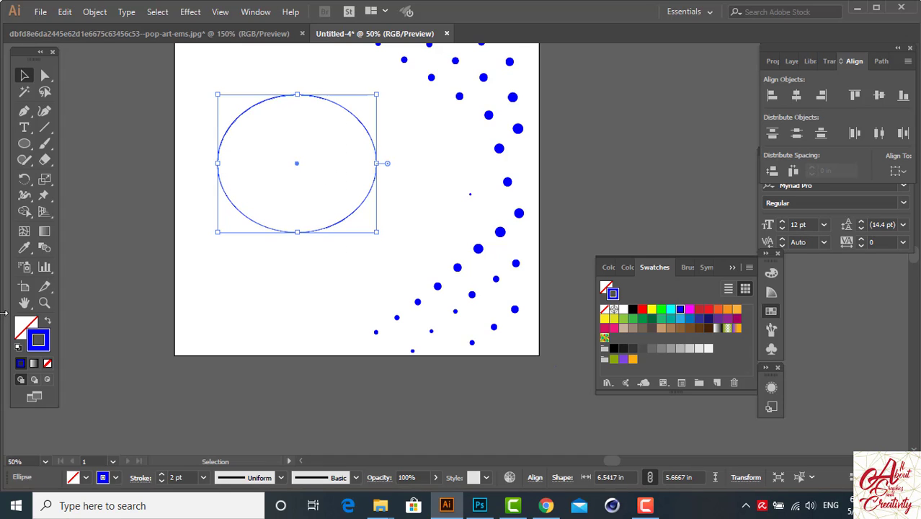
left_click(47, 363)
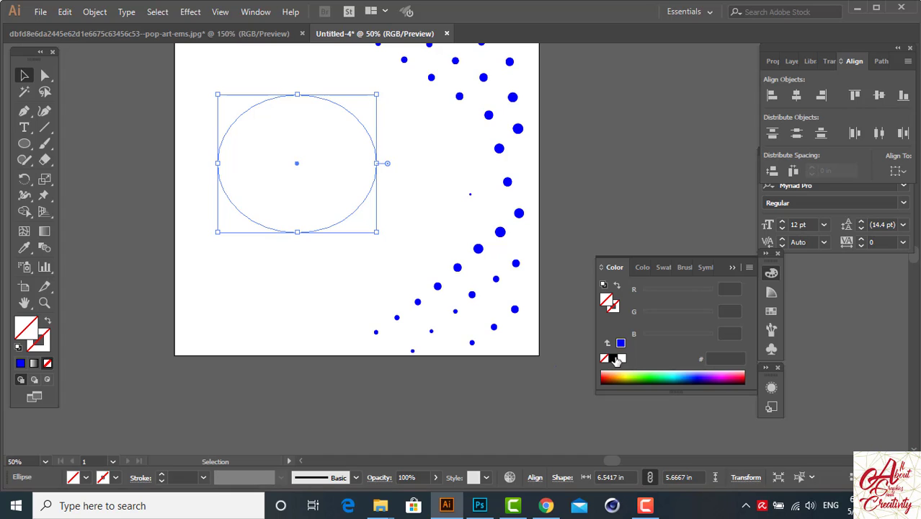
left_click(621, 358)
Move the white ellipse off the artboard onto the empty canvas to its right, leaving it deselected.
scroll(305, 263, "down", 2)
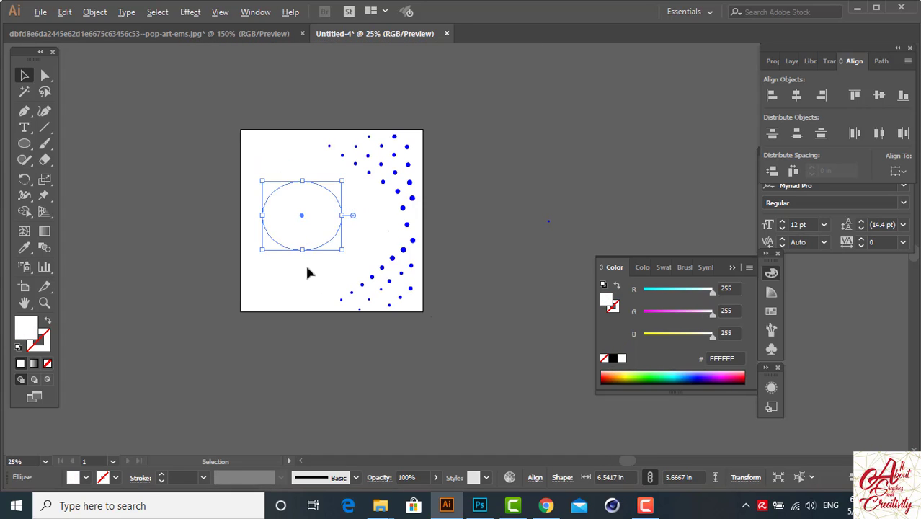
left_click_drag(313, 232, 492, 205)
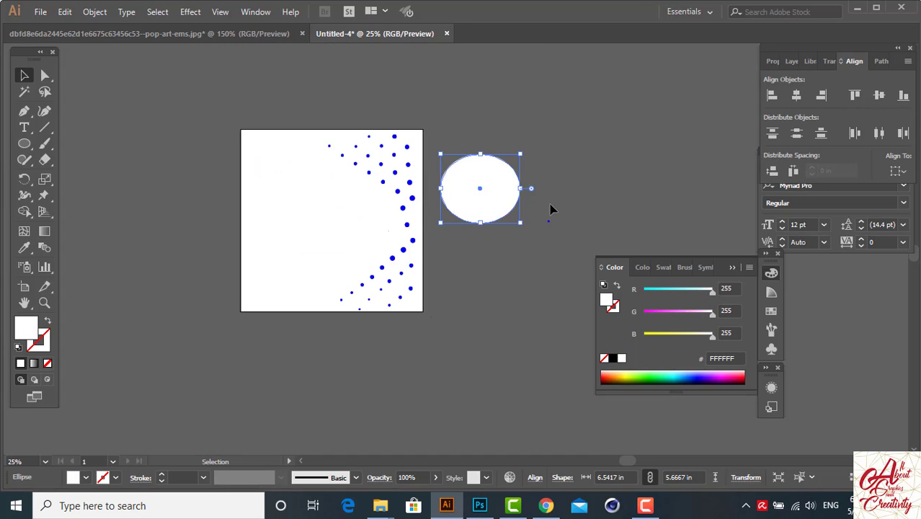
left_click(549, 206)
Draw a white triangular tail with the Pen tool, overlapping the ellipse's lower-right edge and pointing outward.
scroll(550, 205, "up", 3)
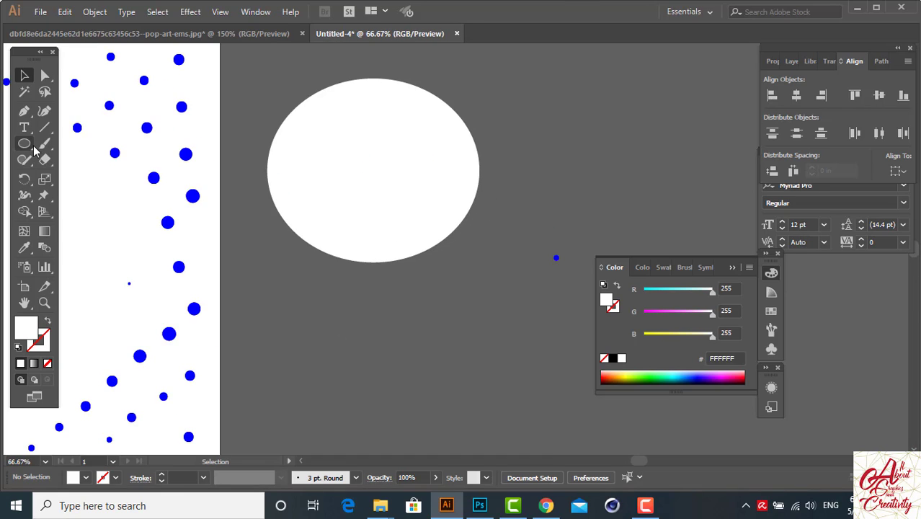
left_click(24, 111)
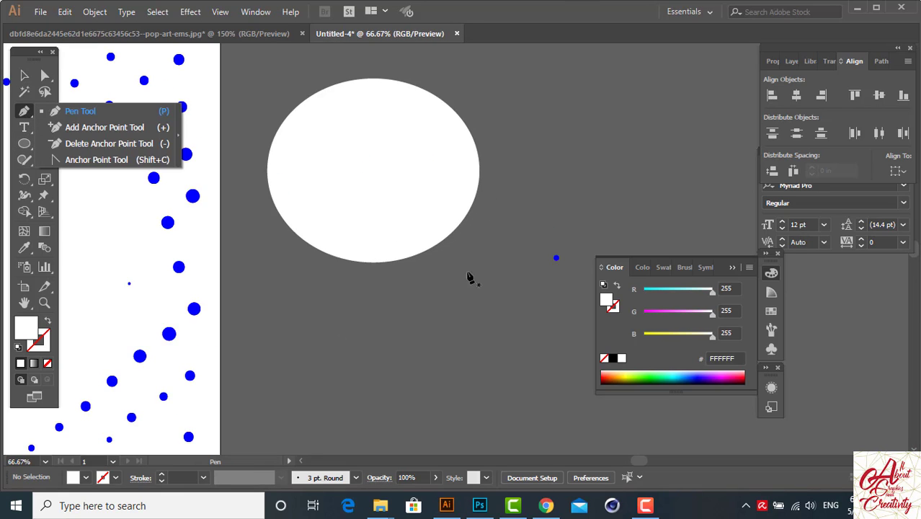
left_click(428, 235)
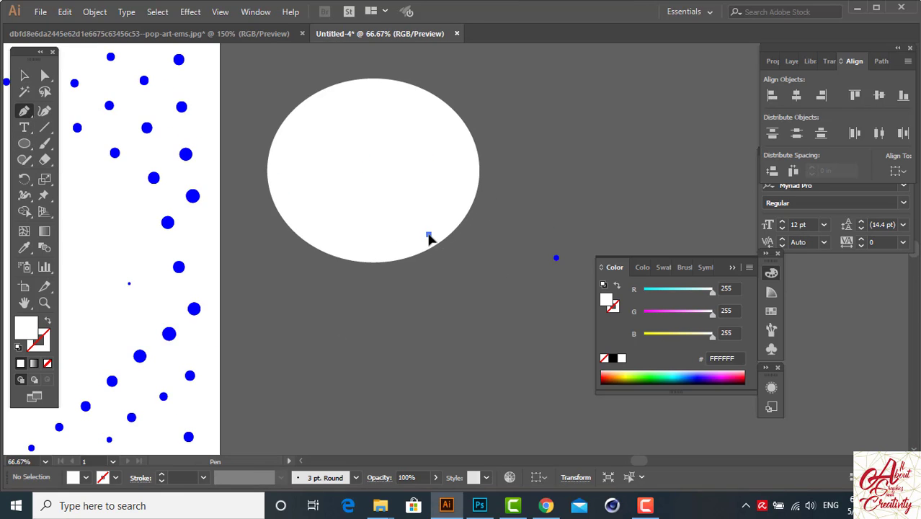
left_click(460, 269)
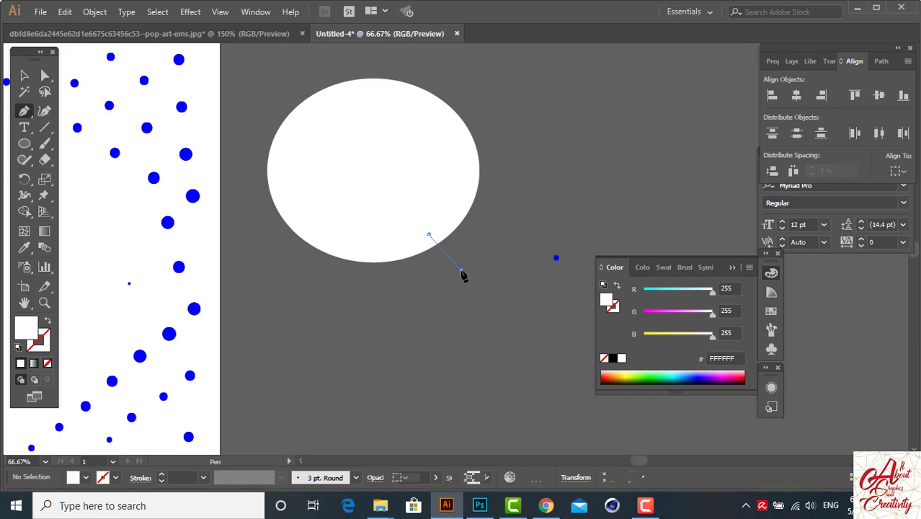
left_click(395, 255)
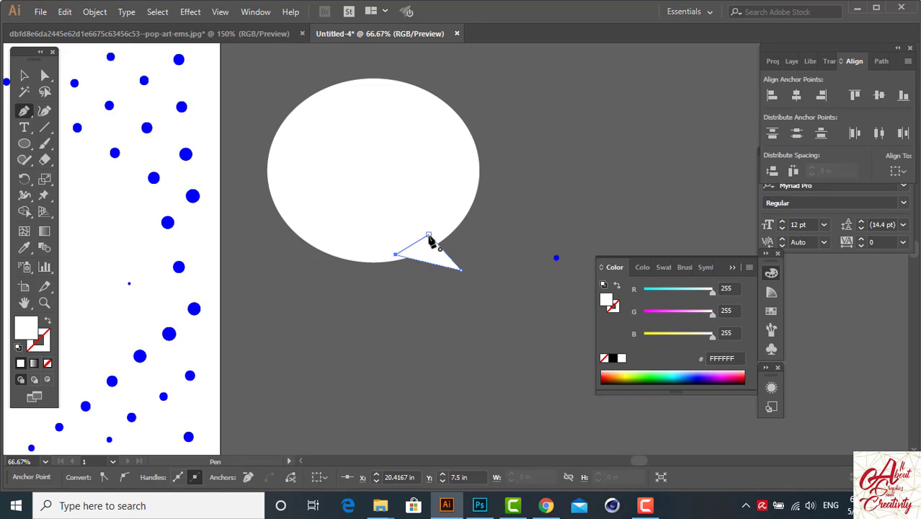
left_click(429, 237)
left_click(25, 76)
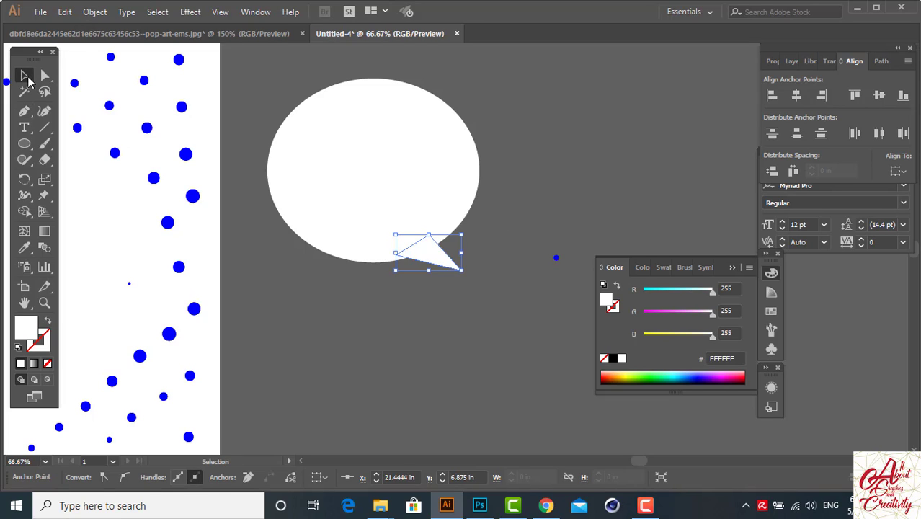
left_click(387, 302)
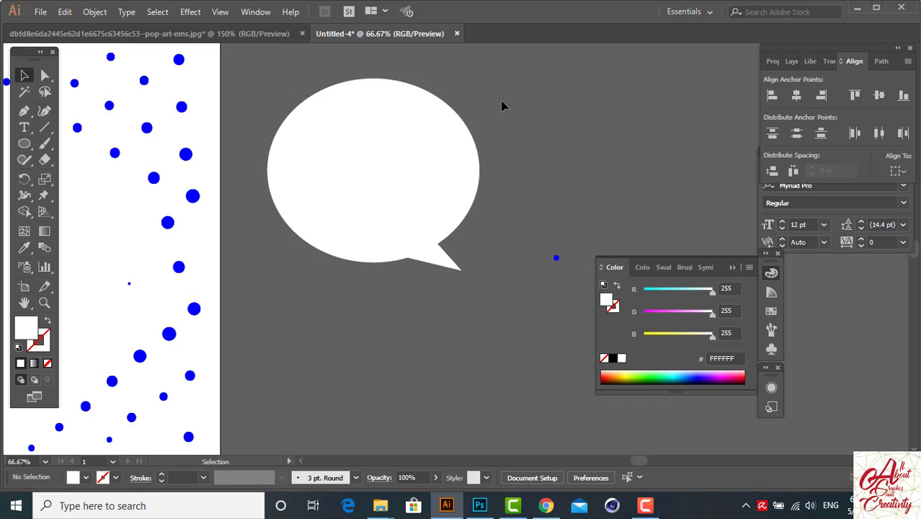
Select the white ellipse and its tail and unite them into one speech bubble shape.
scroll(498, 241, "down", 1)
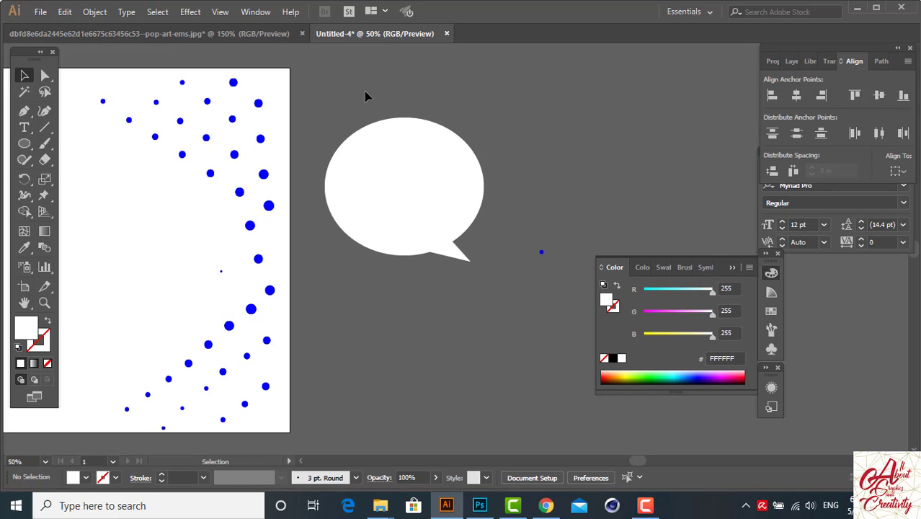
left_click_drag(355, 103, 456, 281)
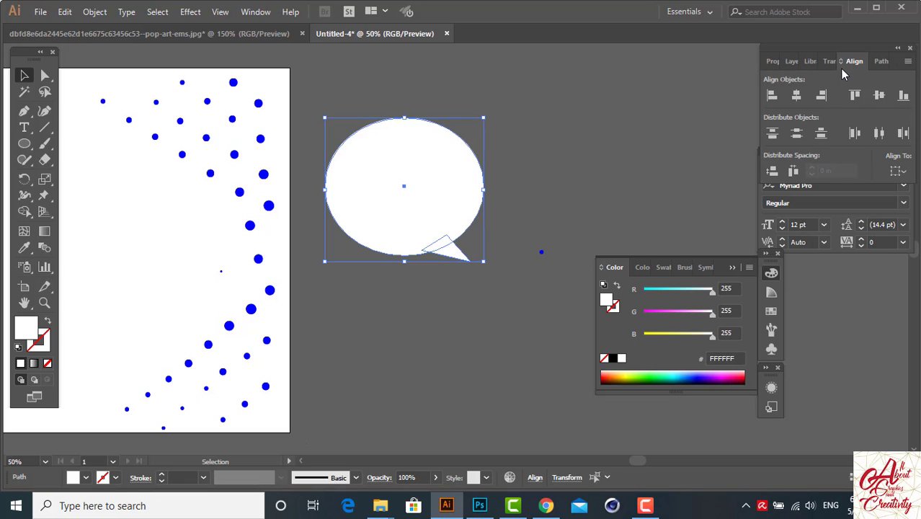
left_click(880, 62)
left_click(772, 96)
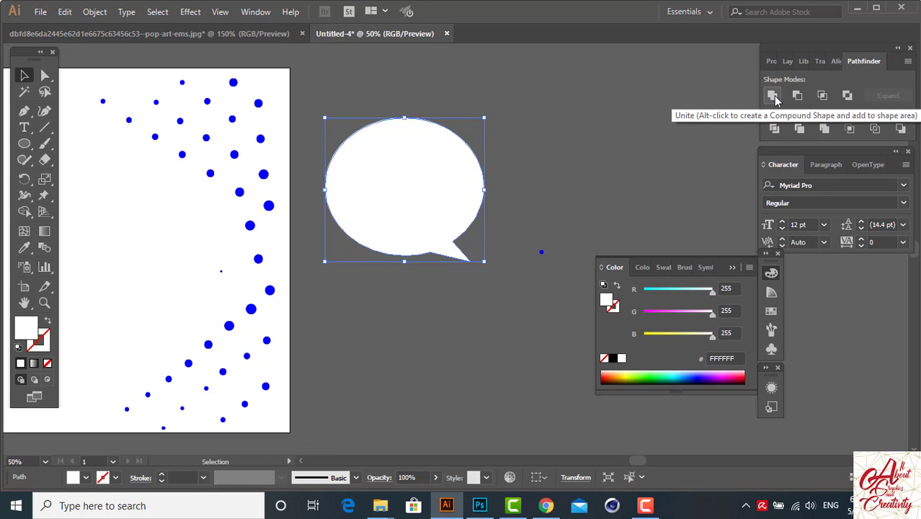
Move the united speech bubble up and farther right from the artboard.
scroll(556, 225, "down", 2)
left_click_drag(492, 216, 543, 113)
scroll(610, 141, "down", 2)
left_click(654, 112)
scroll(571, 121, "down", 1)
left_click(575, 120)
Duplicate the speech bubble below the original as a slightly larger copy filled with black (000000).
left_click(538, 99)
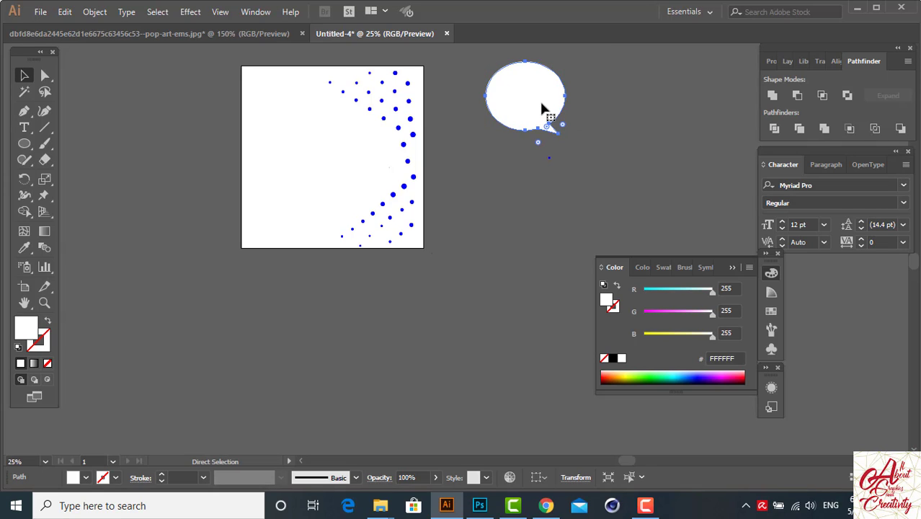
key("ctrl+c")
key("ctrl+v")
left_click_drag(465, 247, 555, 185)
left_click_drag(587, 151, 593, 144)
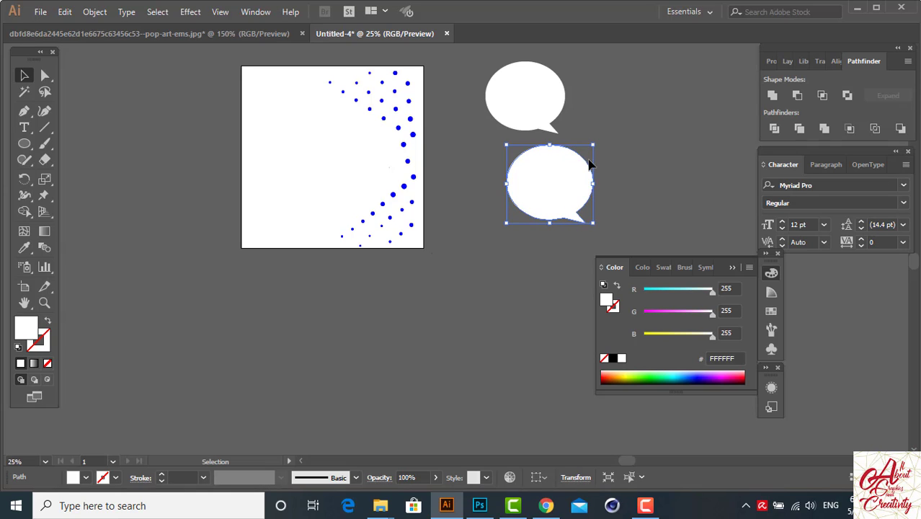
left_click(612, 359)
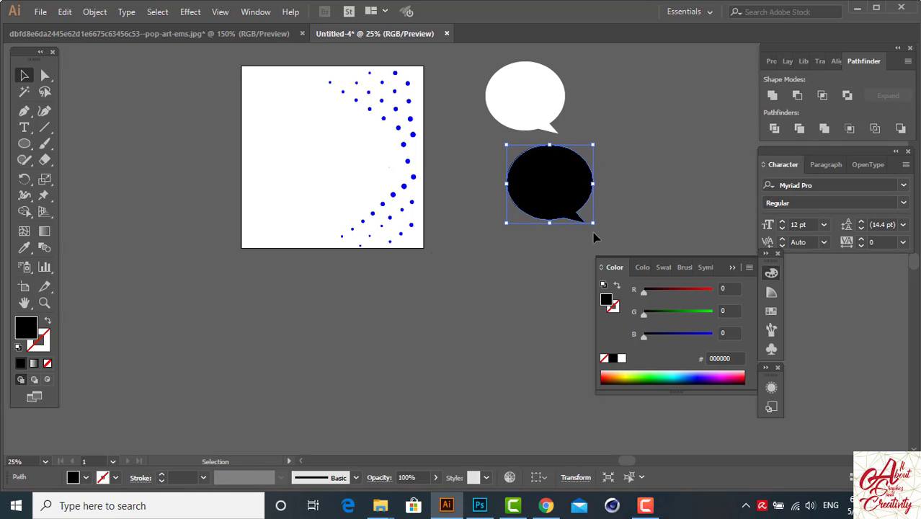
Place the larger black bubble over the white one and send it to the back.
left_click_drag(529, 92, 528, 92)
right_click(529, 92)
mouse_move(614, 303)
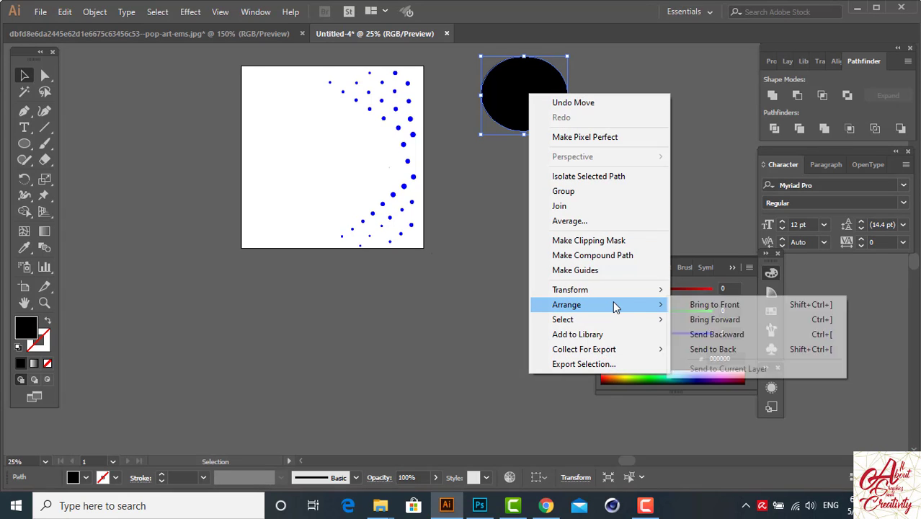
left_click(681, 305)
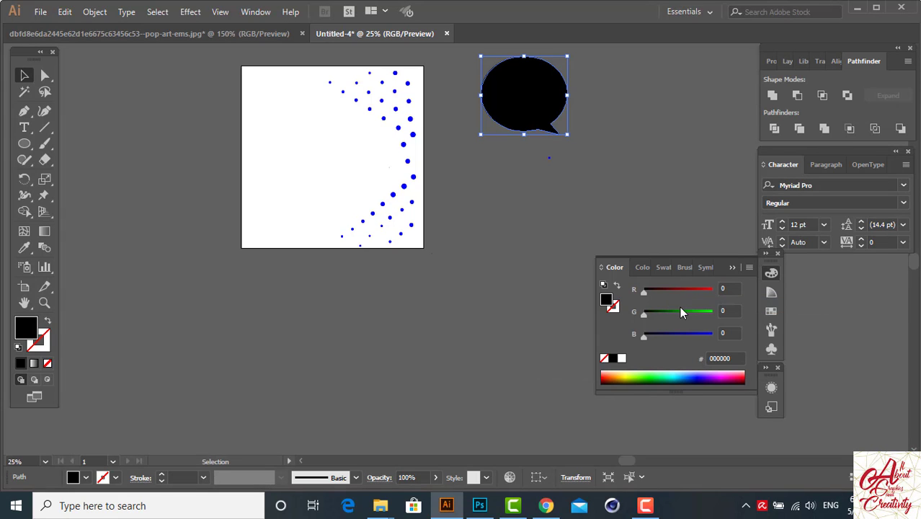
right_click(540, 112)
mouse_move(644, 323)
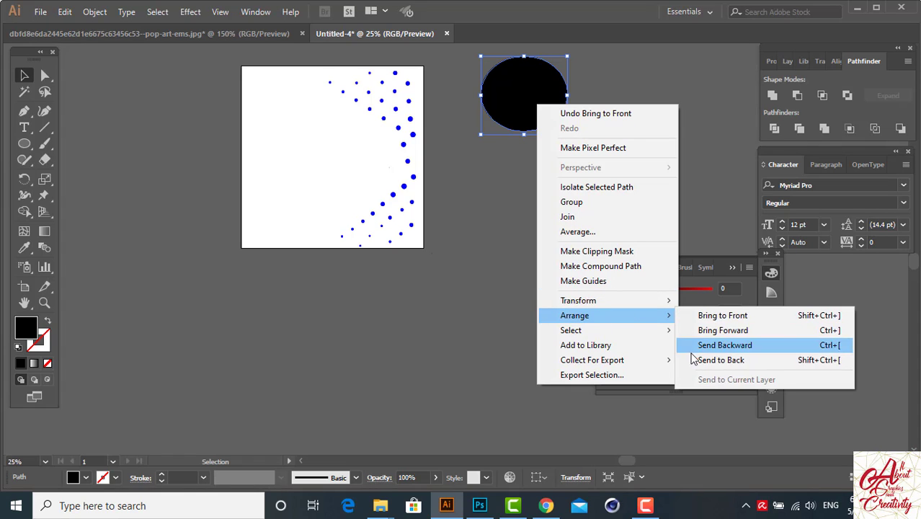
left_click(693, 358)
left_click(572, 119)
Nudge the black bubble down slightly so it outlines the white bubble at both top and bottom.
scroll(542, 100, "up", 1)
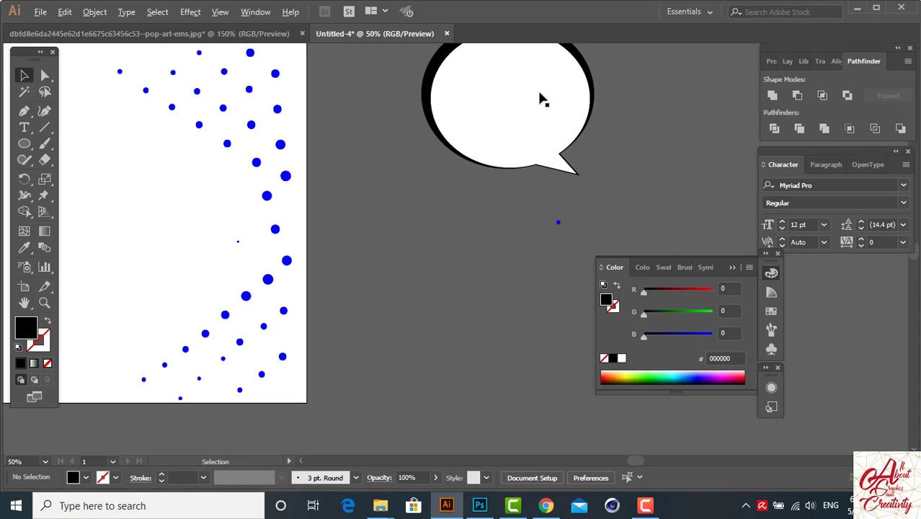
scroll(592, 150, "up", 3)
left_click_drag(574, 100, 574, 104)
left_click(645, 156)
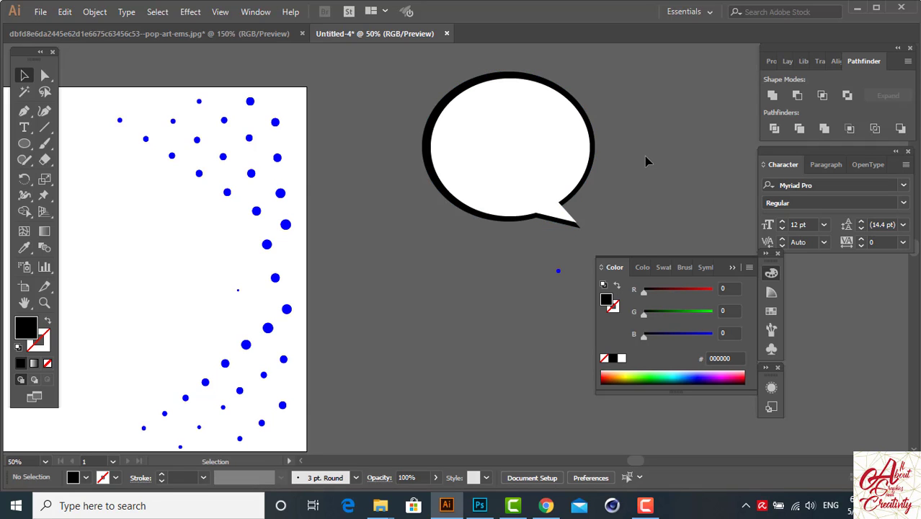
Move the black and white bubbles together onto the artboard's centre and enlarge them to overlap the blue dots.
scroll(645, 155, "down", 1)
scroll(645, 156, "down", 1)
left_click_drag(524, 117, 368, 200)
left_click_drag(409, 248, 440, 272)
left_click_drag(408, 232, 422, 230)
left_click_drag(332, 167, 316, 155)
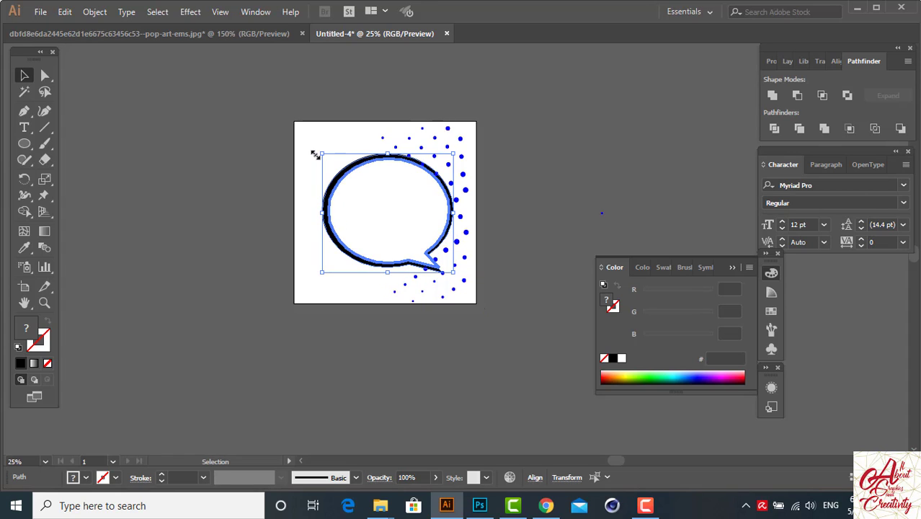
left_click(559, 156)
Group the white bubble with its black backing shape.
scroll(558, 156, "down", 1)
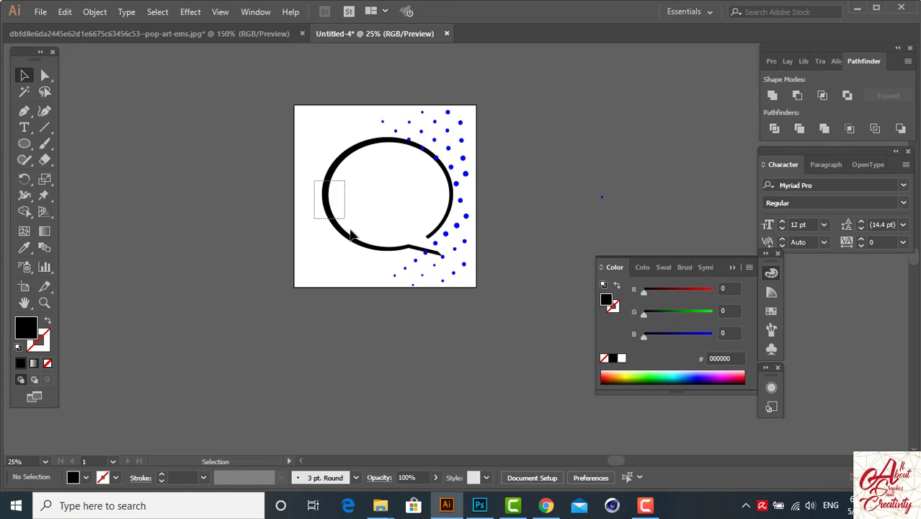
left_click(338, 201)
right_click(339, 203)
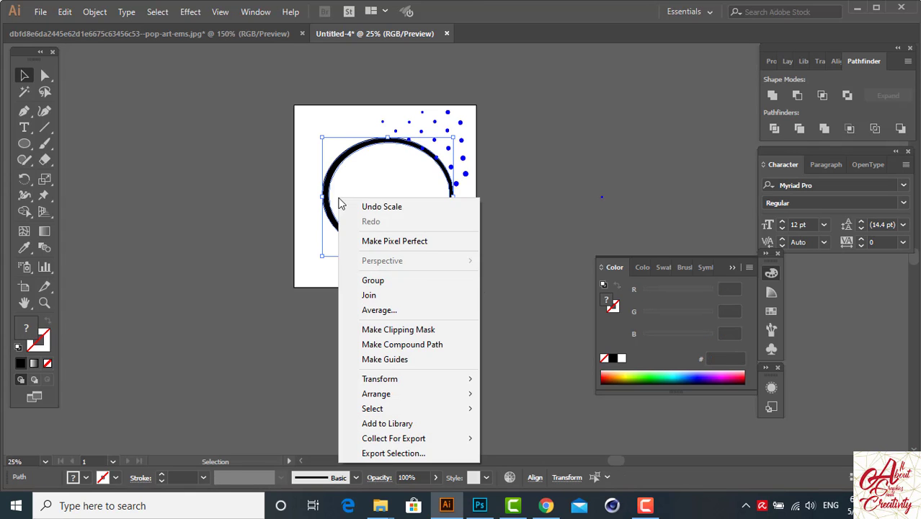
left_click(426, 279)
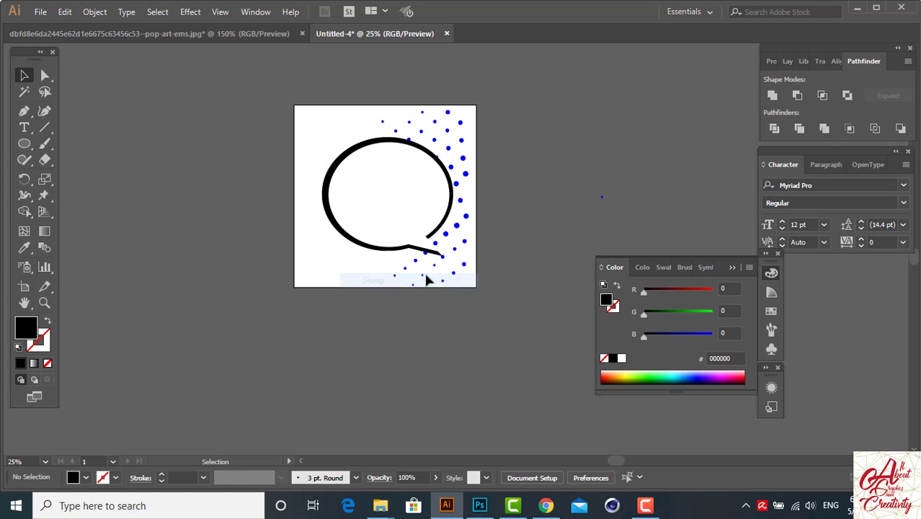
Bring the grouped speech bubble to the front of the artwork.
left_click(350, 171)
right_click(350, 173)
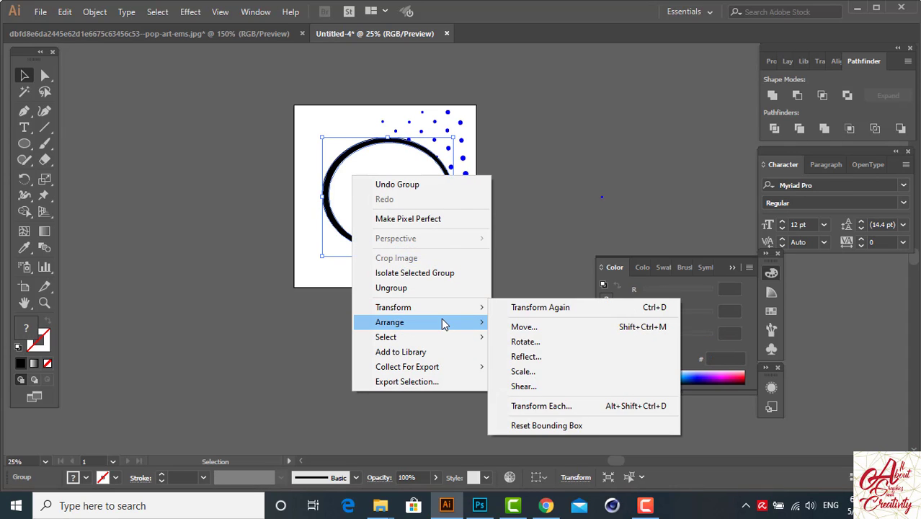
mouse_move(444, 322)
left_click(508, 323)
left_click(545, 147)
scroll(544, 147, "down", 1)
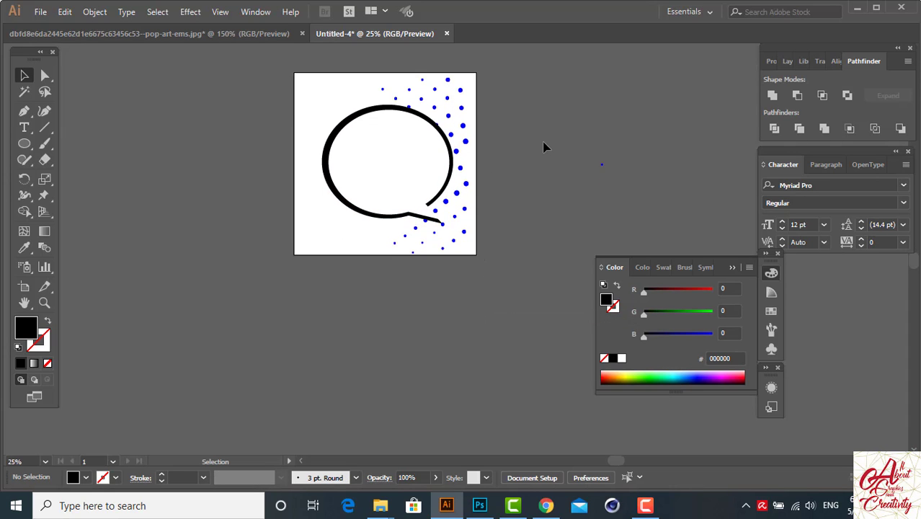
Draw a rectangle over the whole artboard, from its top-left corner to its bottom-right corner.
left_click(24, 143)
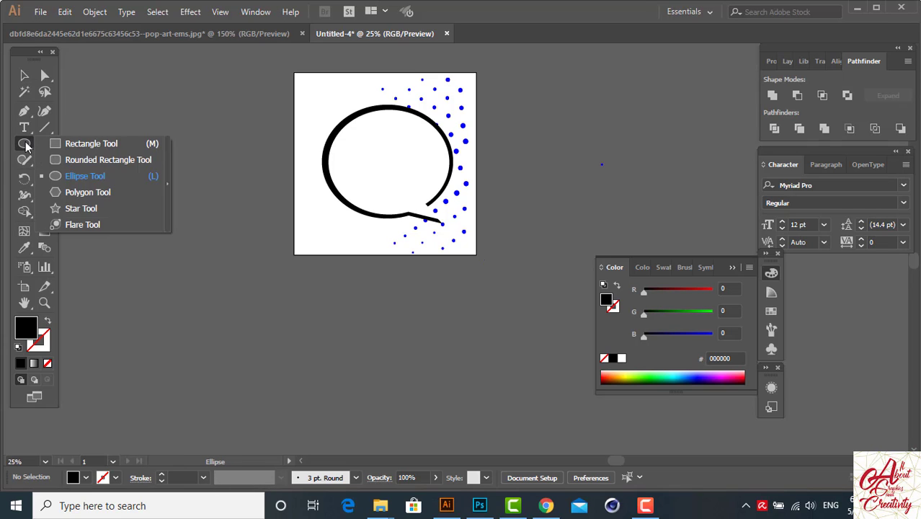
left_click(80, 144)
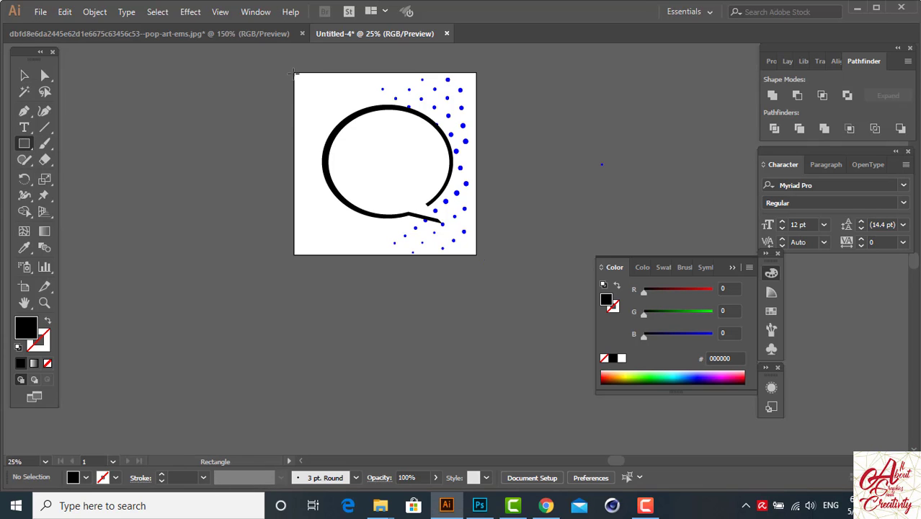
left_click_drag(294, 73, 476, 255)
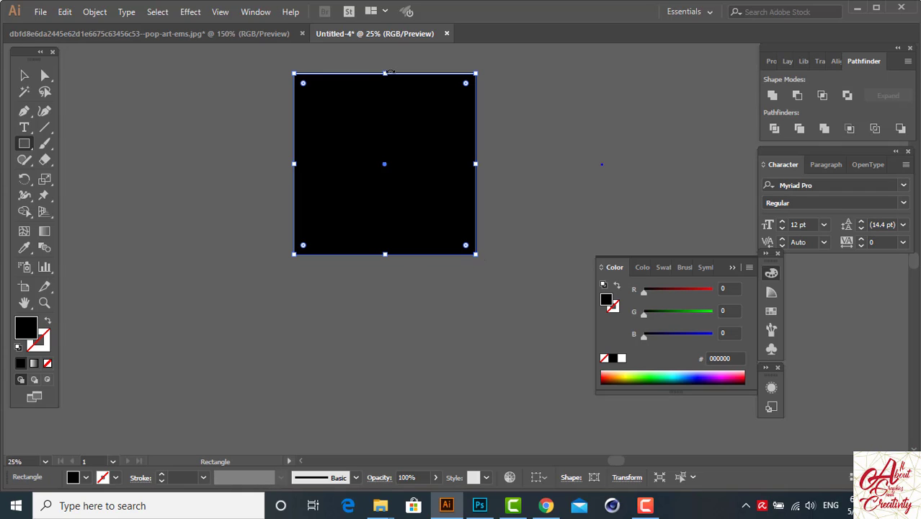
Stretch the rectangle's top edge up to meet the artboard's top edge.
left_click_drag(386, 73, 388, 74)
key("ctrl+plus")
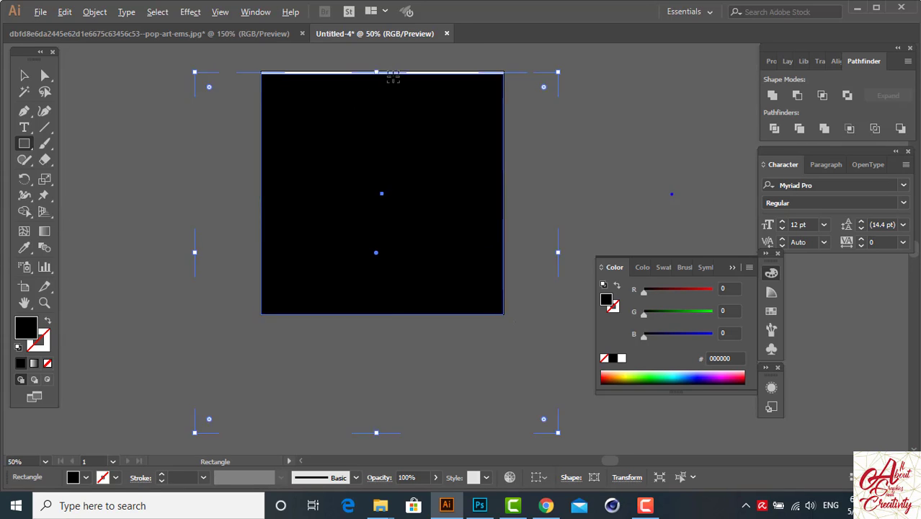
left_click_drag(377, 69, 376, 70)
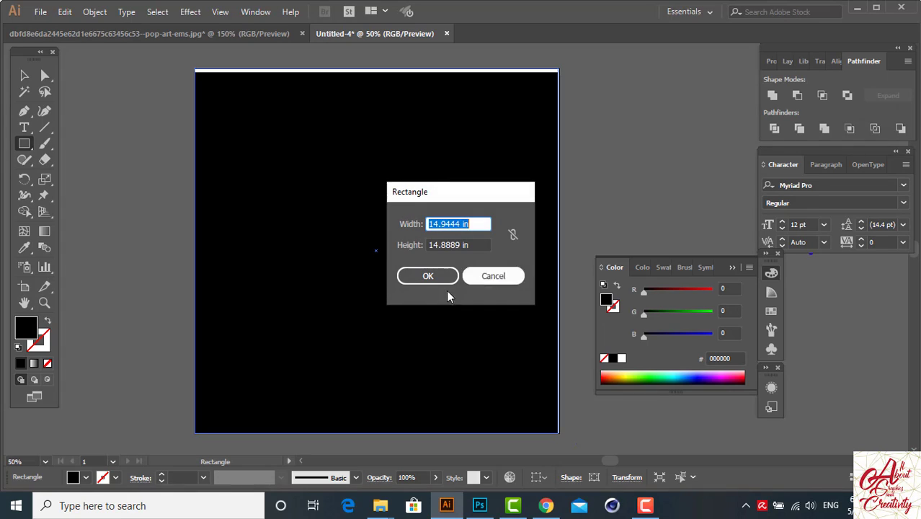
left_click(493, 277)
left_click(23, 75)
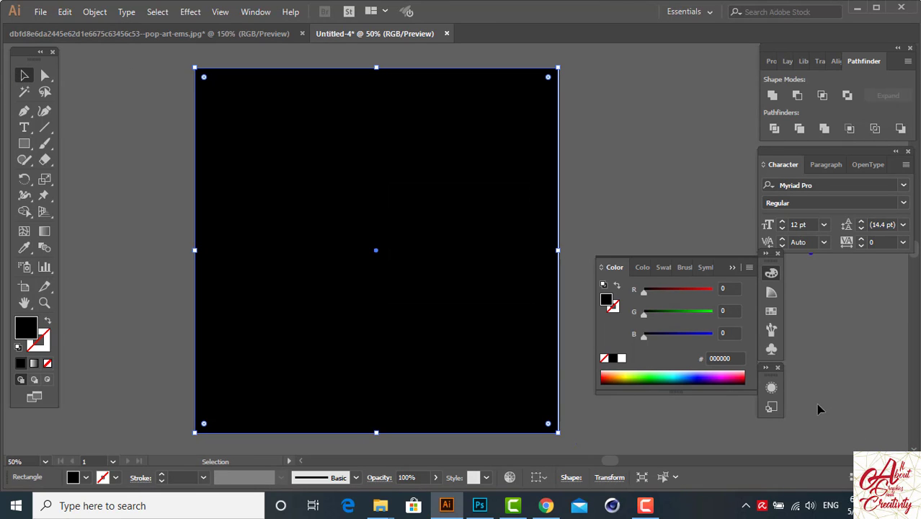
Fill the rectangle with dark blue 0B008B and send it behind the bubble and dots.
left_click(696, 372)
left_click(699, 377)
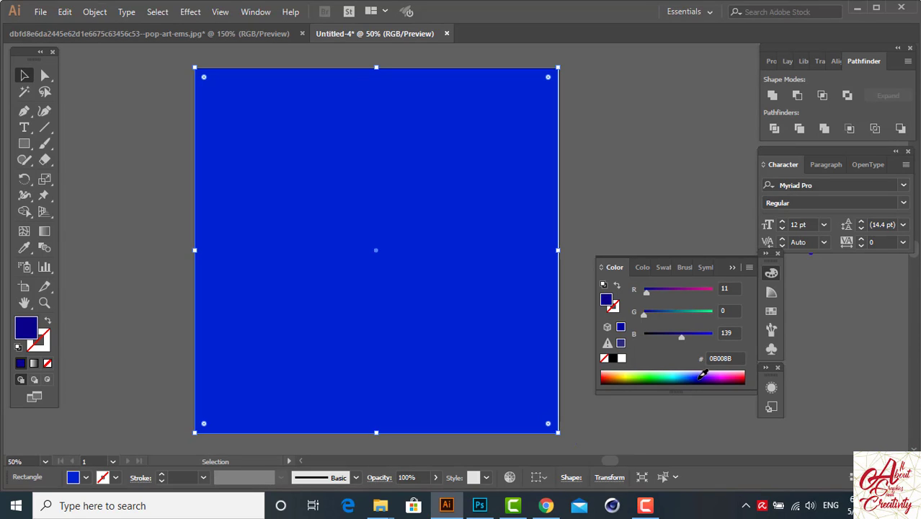
right_click(364, 232)
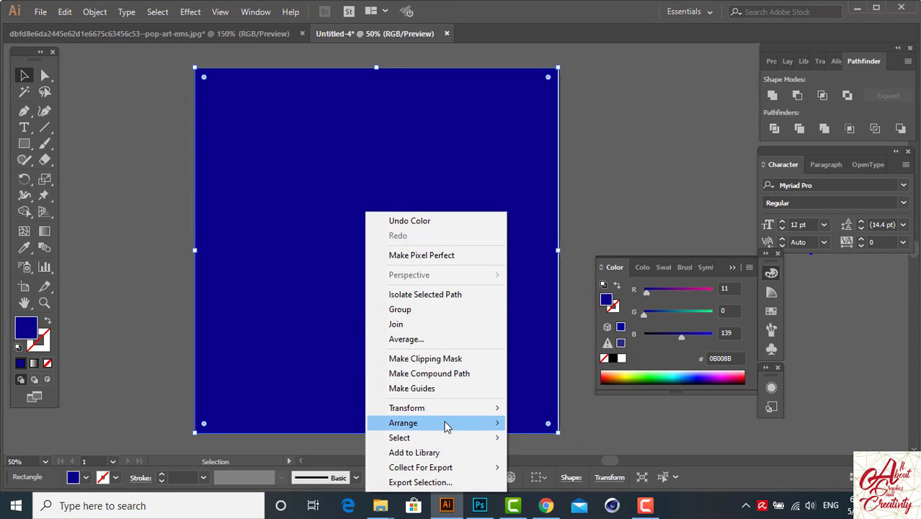
mouse_move(447, 425)
left_click(549, 468)
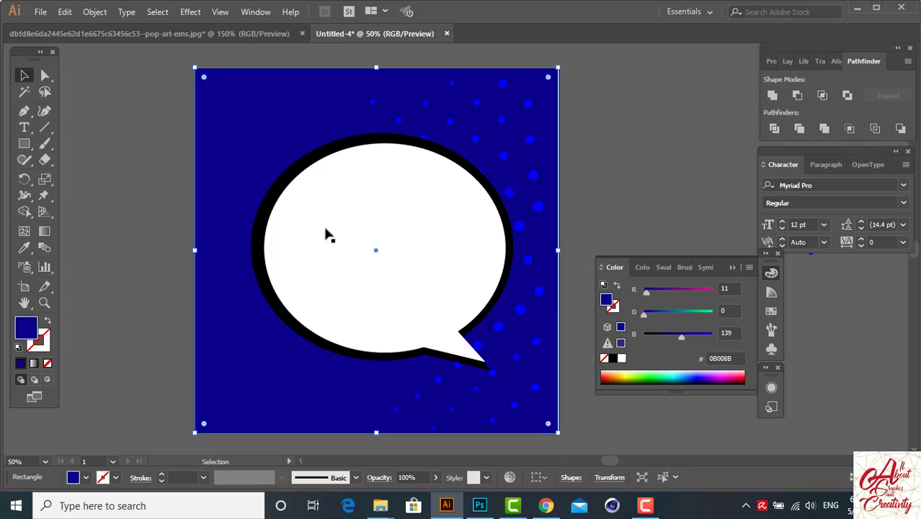
Widen the background rectangle to the artboard's right edge, darken its fill to a deep navy blue, and deselect it.
left_click_drag(558, 251, 560, 251)
scroll(561, 251, "down", 1)
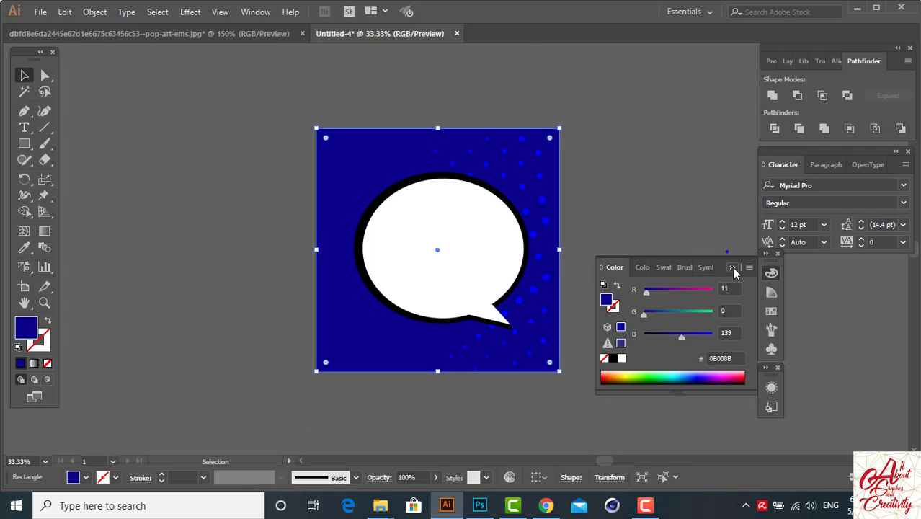
left_click(732, 267)
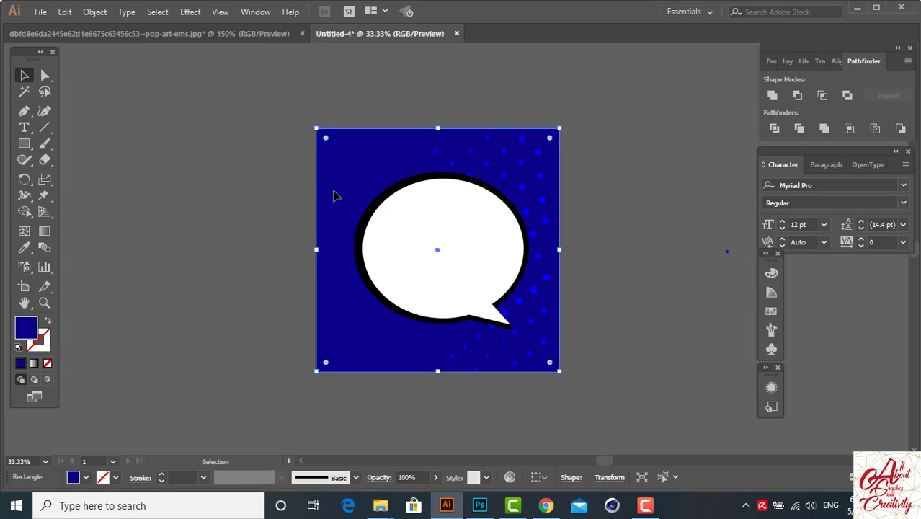
double_click(33, 330)
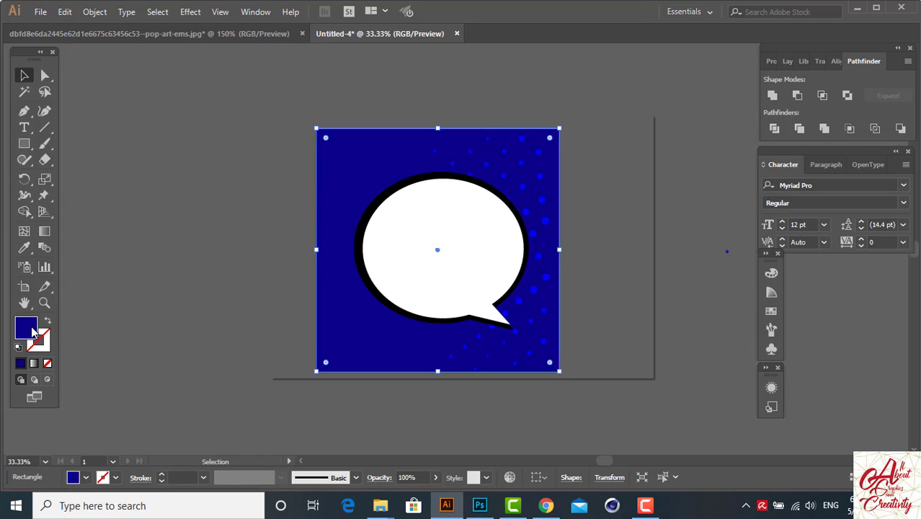
left_click_drag(388, 304, 447, 288)
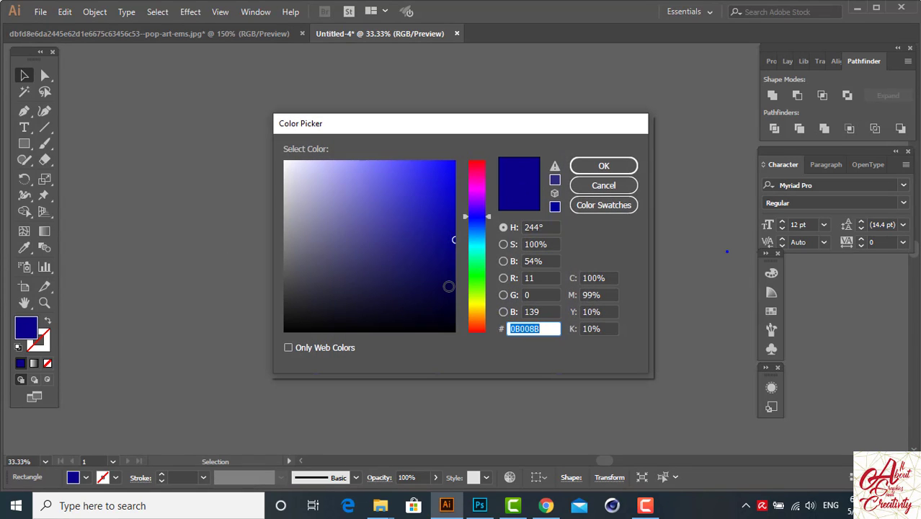
left_click(624, 166)
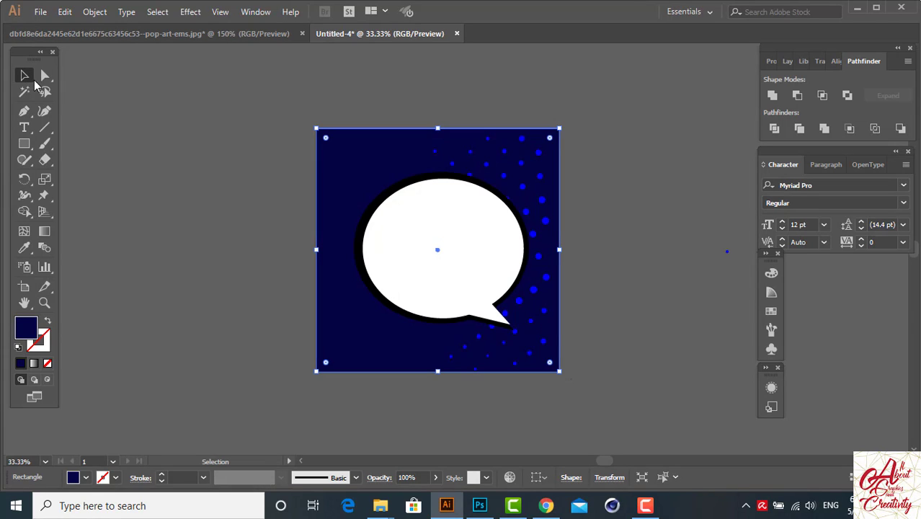
left_click(561, 334)
scroll(564, 337, "down", 2)
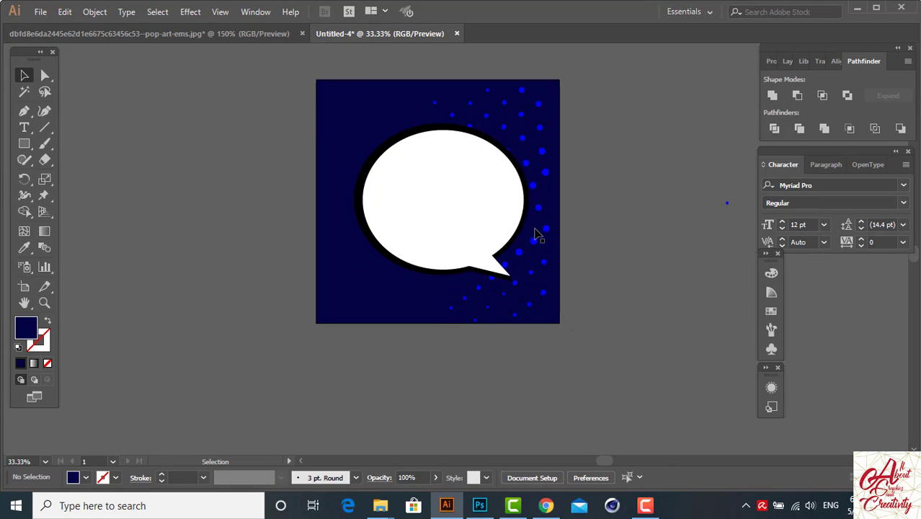